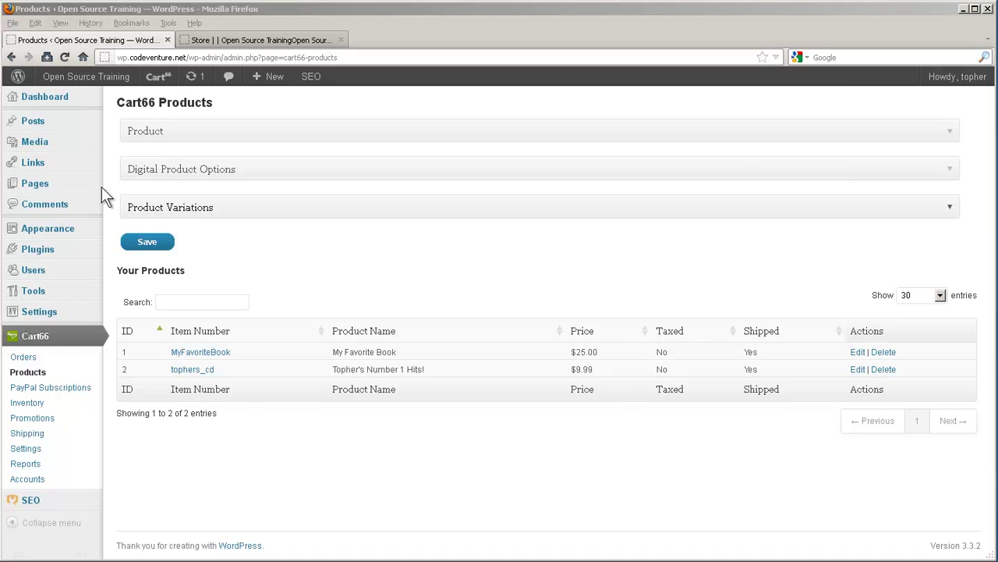
Step: Create a new page titled "My Favorite Book" and set its parent page to Store
mouse_move(62, 185)
left_click(134, 184)
scroll(132, 185, "down", 1)
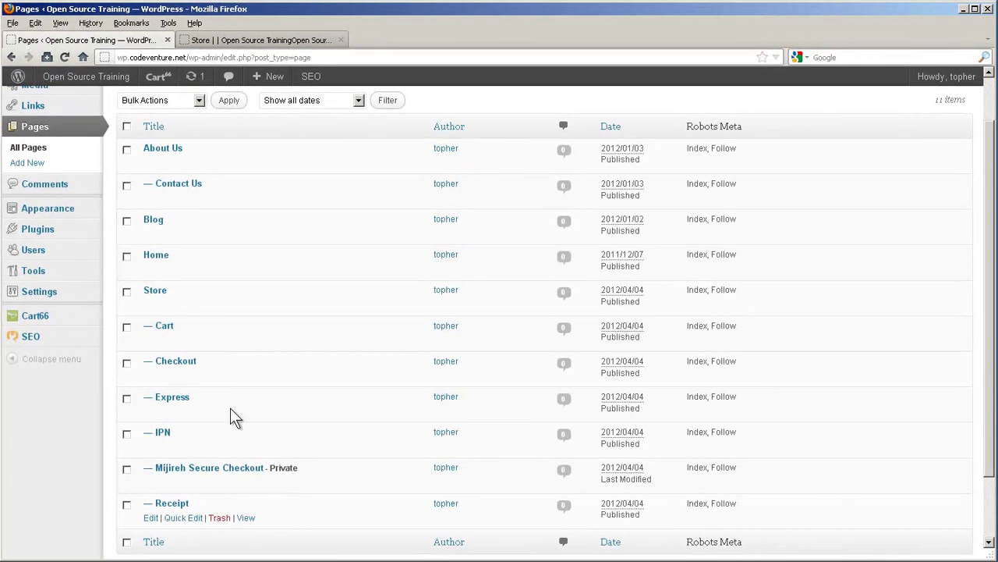
left_click(55, 165)
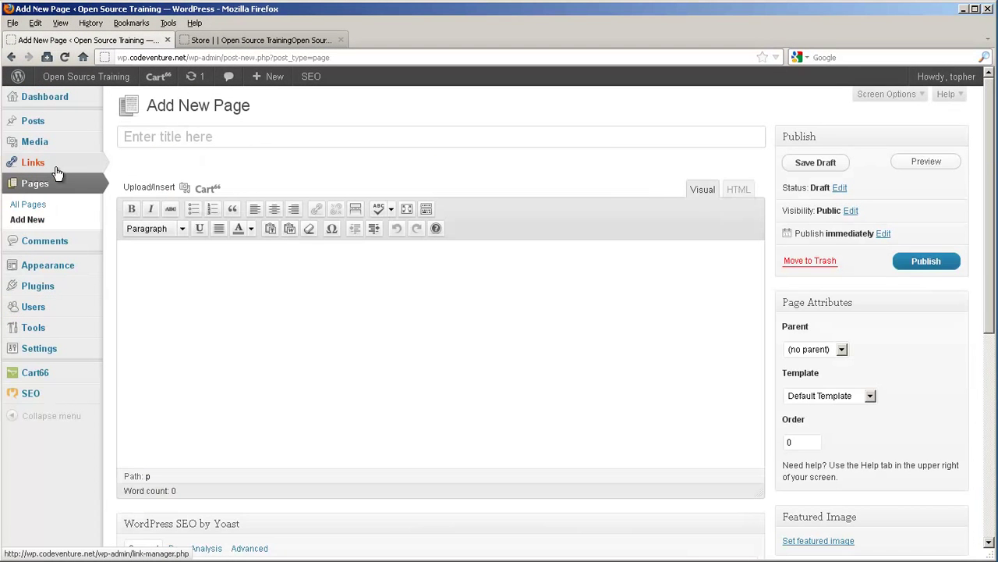
type("My Favorite Book")
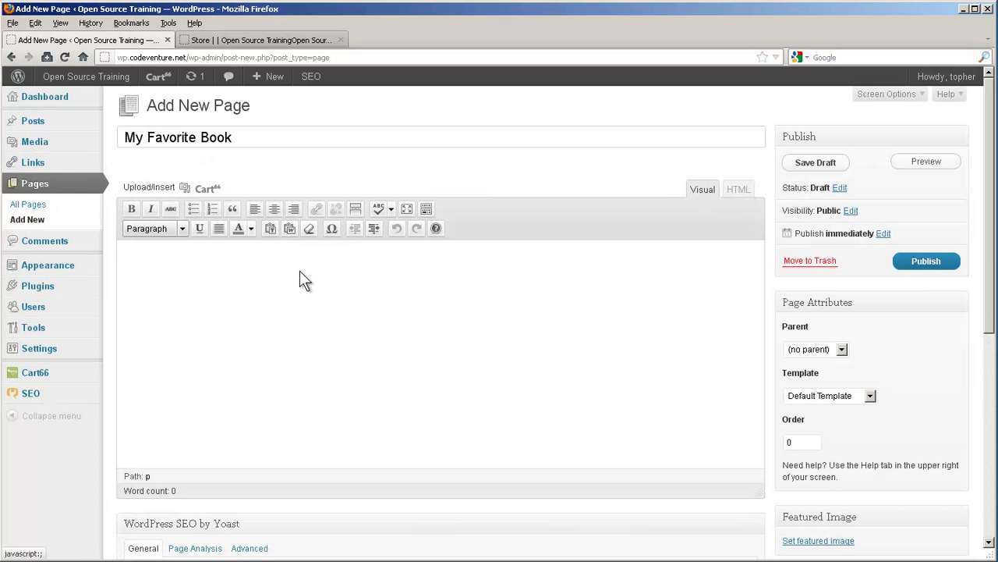
left_click(815, 350)
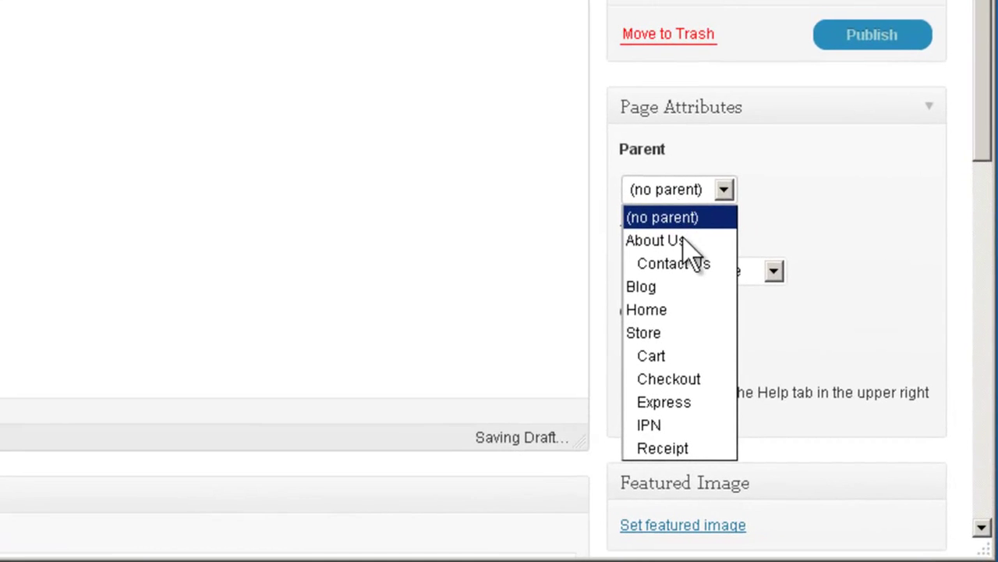
left_click(691, 351)
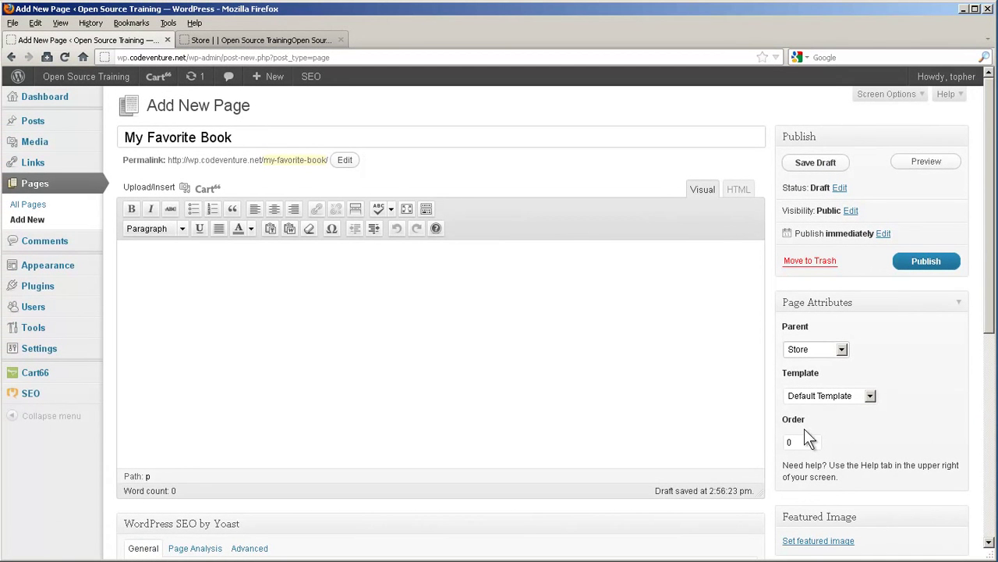
Step: Insert the Cart66 shortcode for the My Favorite Book product into the page body, with user-defined quantity 1 and Ajax Add To Cart set to Yes
left_click(469, 340)
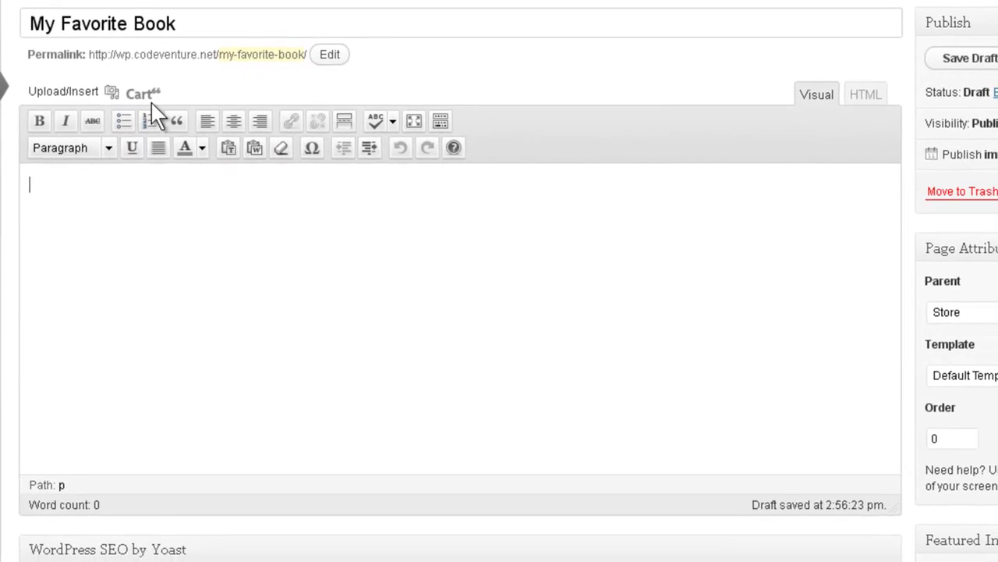
left_click(144, 99)
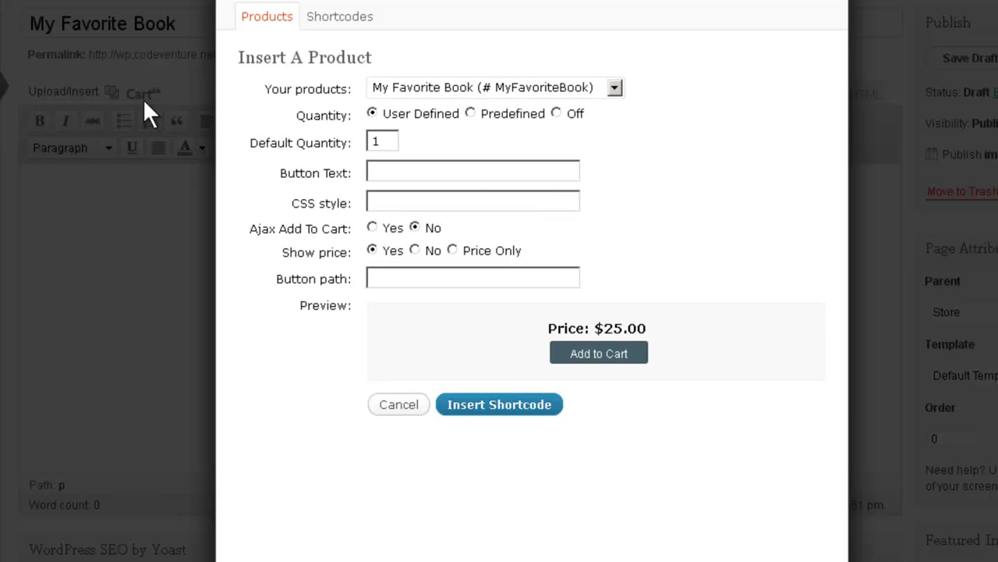
left_click(616, 87)
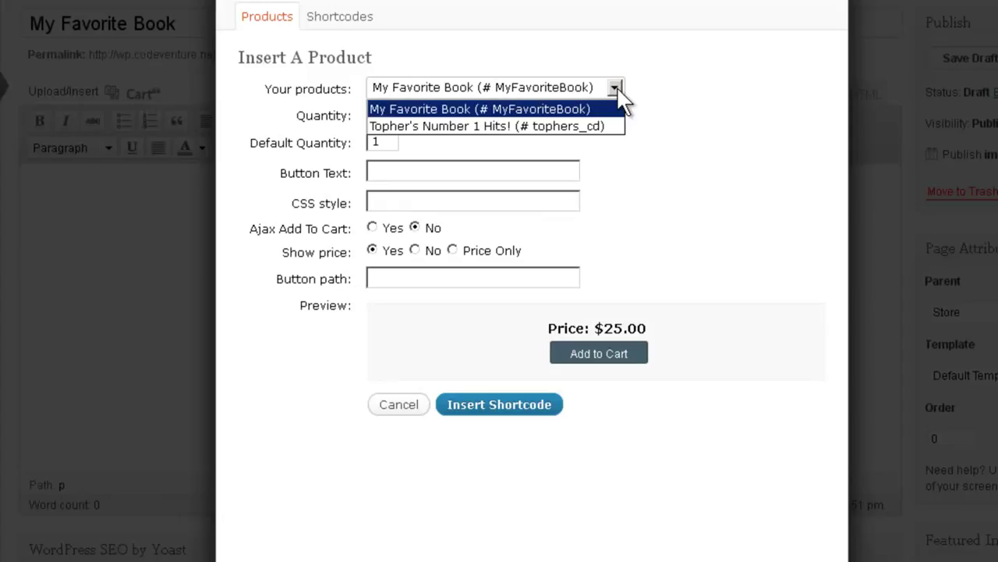
left_click(616, 89)
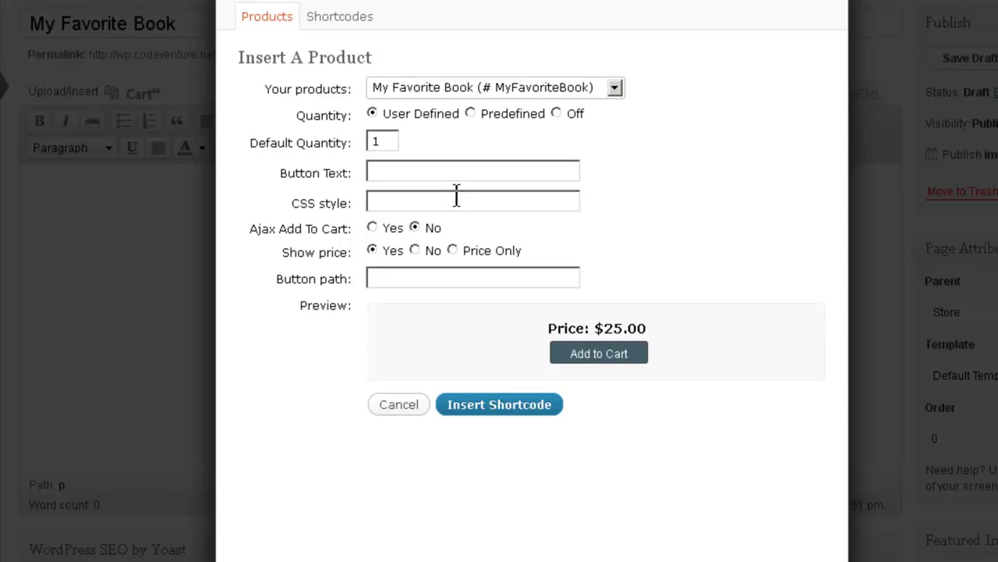
left_click(372, 229)
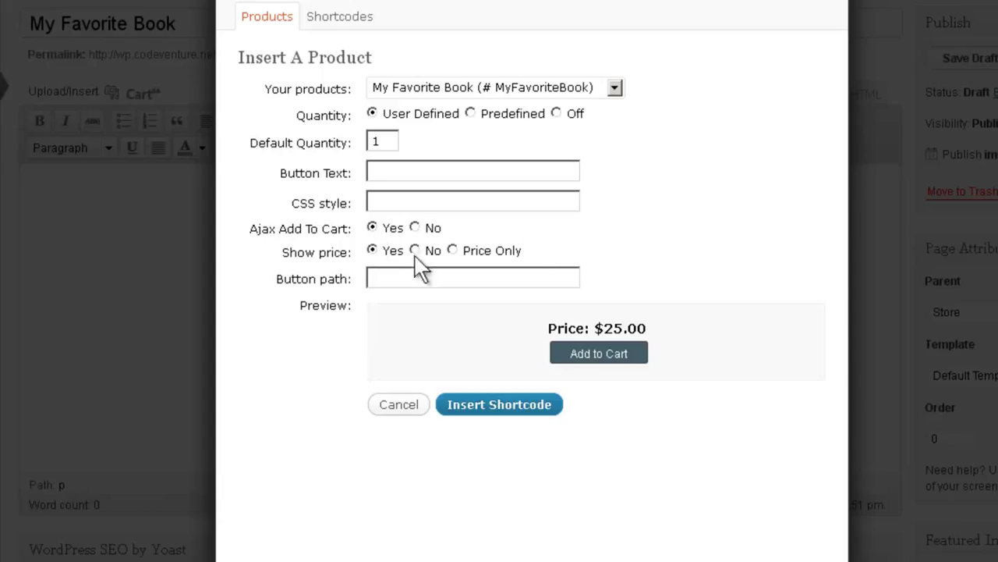
left_click(390, 278)
left_click(508, 411)
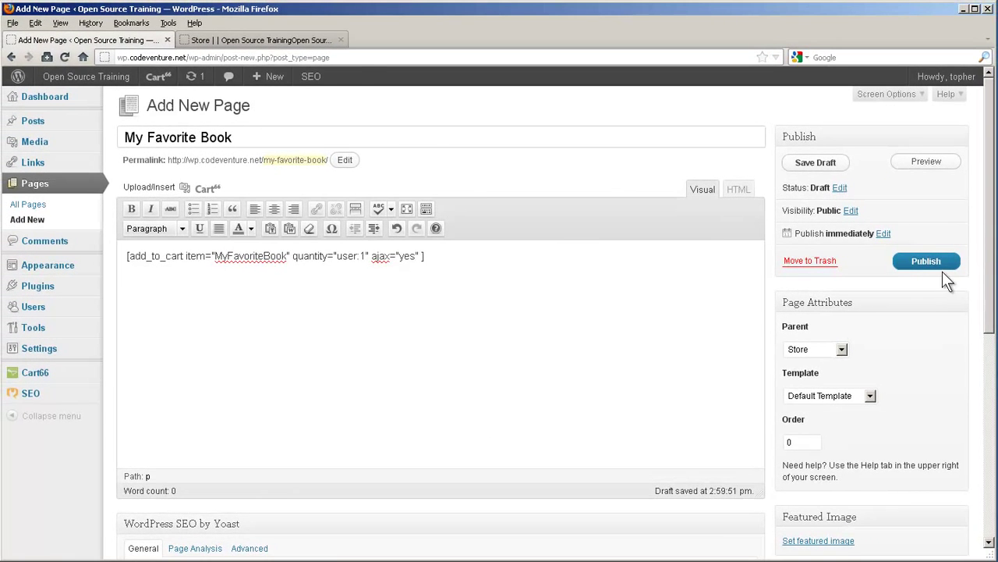
Step: Publish the My Favorite Book page and open its live version to examine the price and add-to-cart form
left_click(926, 260)
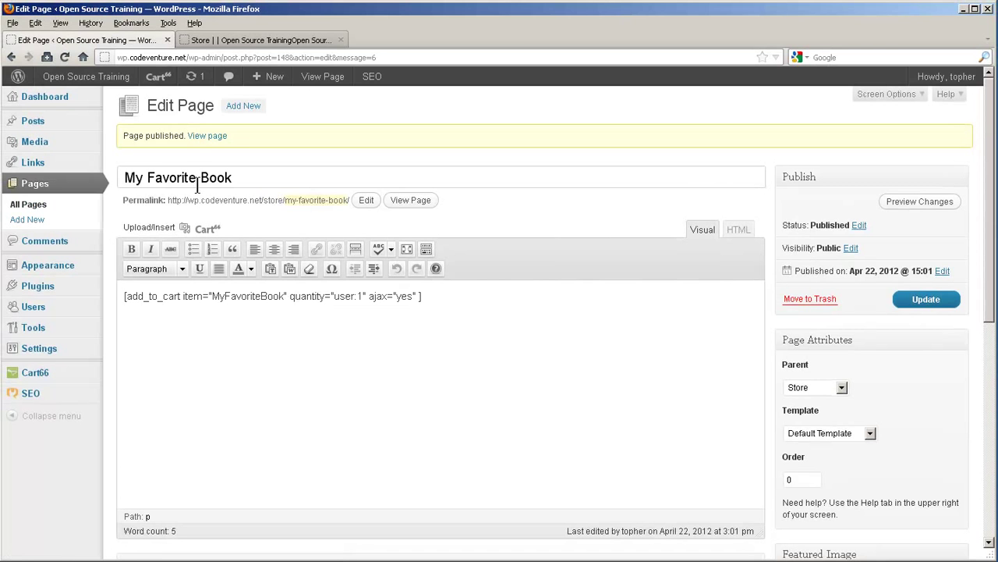
middle_click(214, 136)
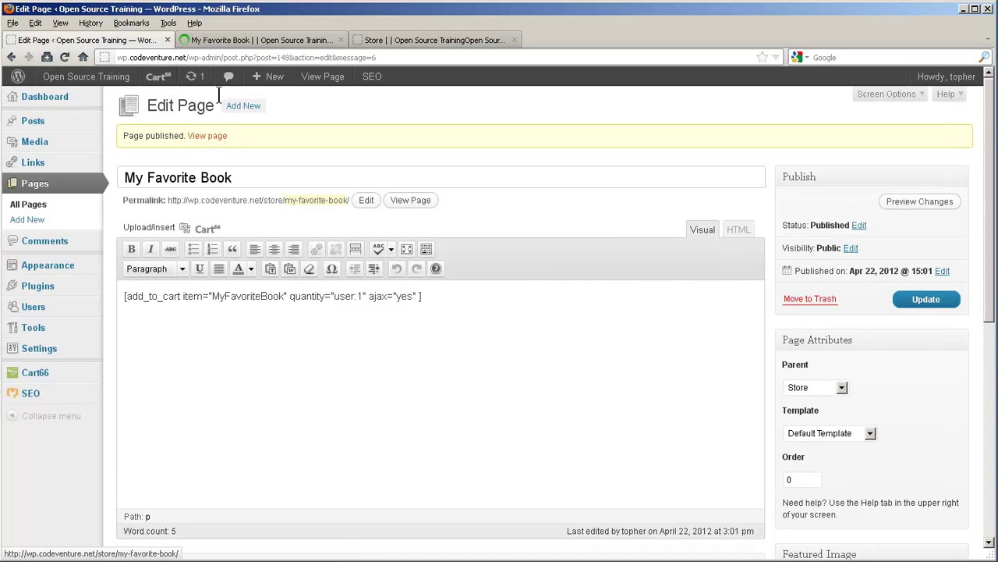
left_click(241, 38)
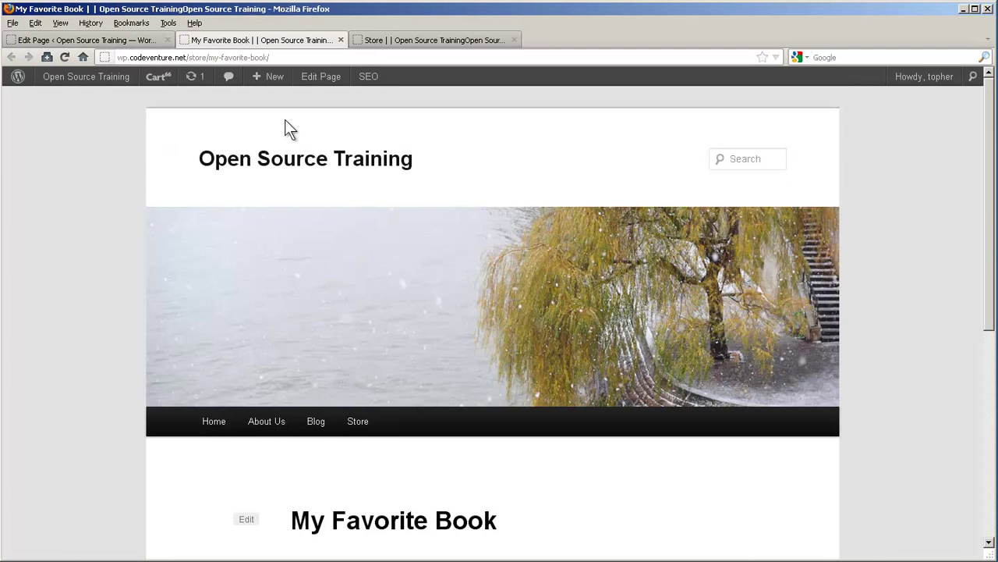
scroll(285, 122, "down", 2)
scroll(284, 123, "down", 4)
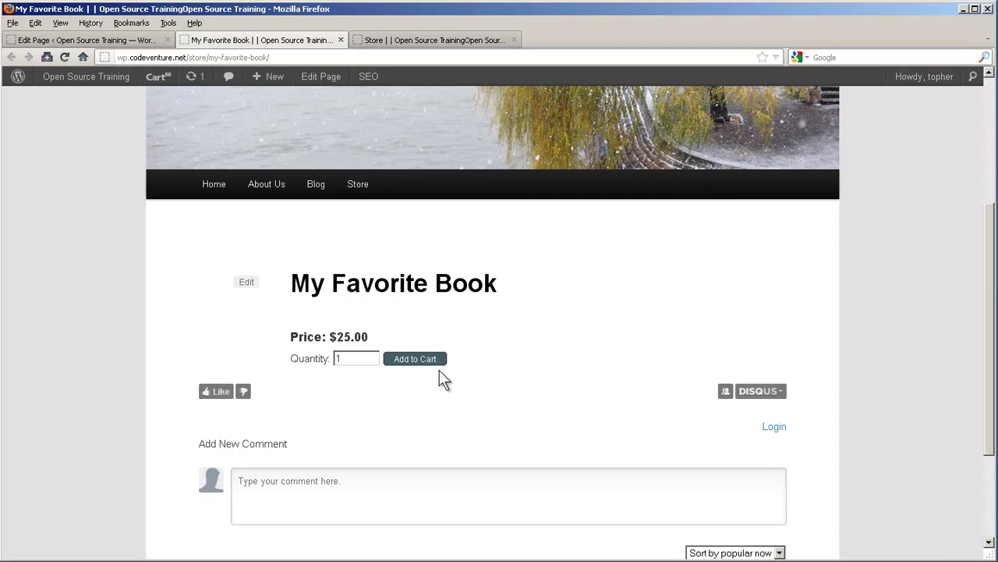
Step: Return to editing the My Favorite Book page and add blank lines above the add_to_cart shortcode
left_click(67, 40)
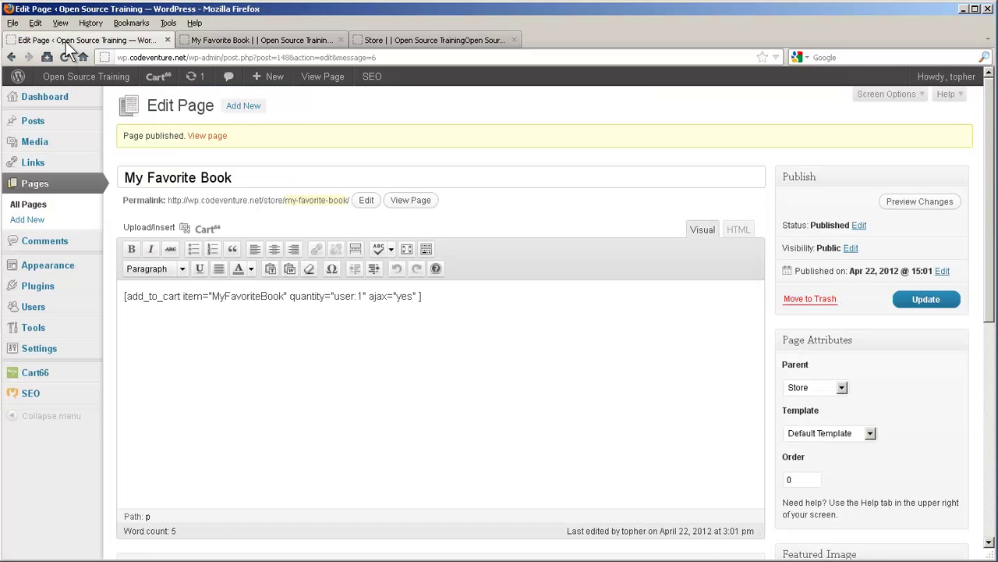
left_click(147, 331)
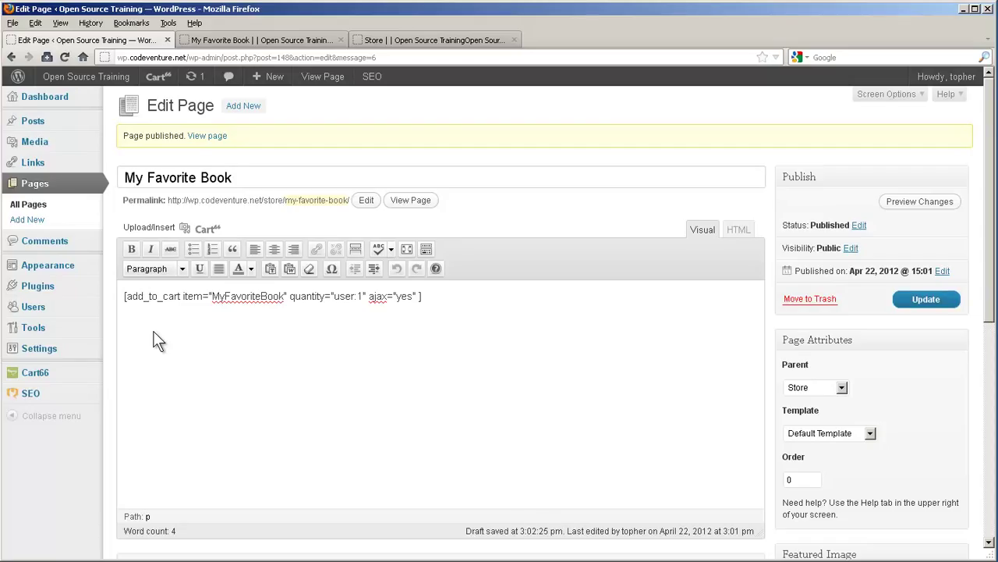
left_click(122, 298)
key("Return")
key("Return")
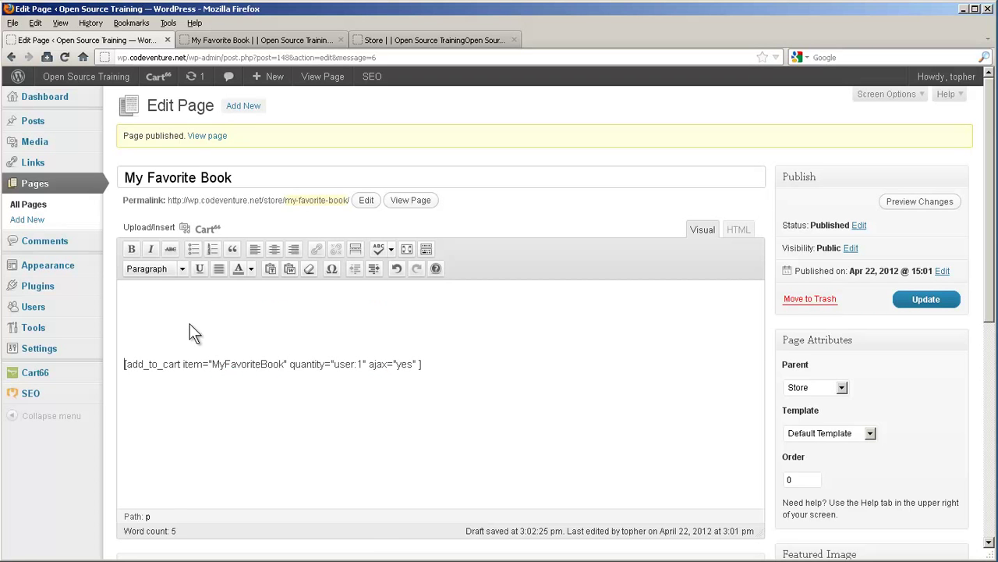
Step: Insert the Petunia image from the media library above the shortcode, with left alignment and Medium size (300 × 225)
left_click(186, 229)
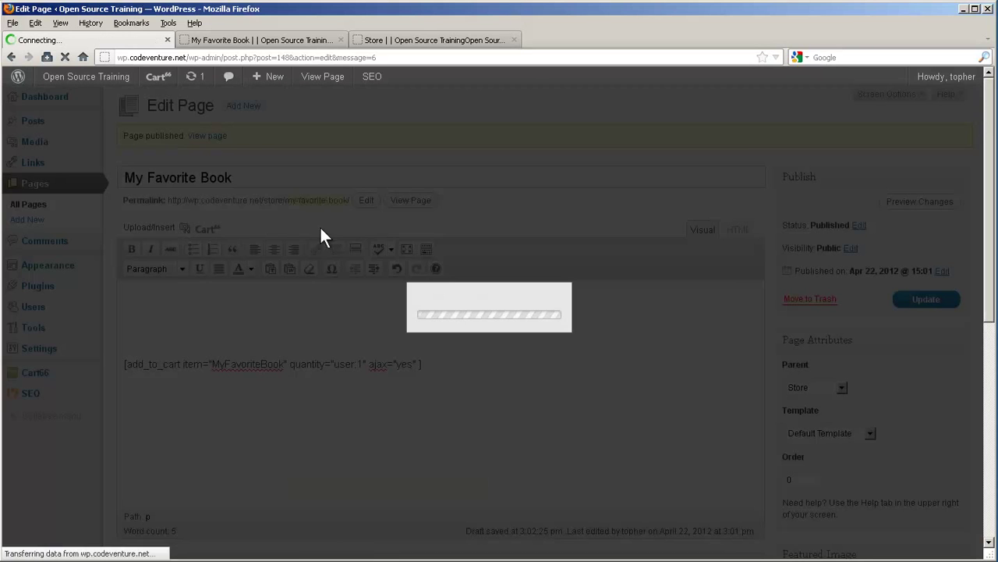
left_click(415, 137)
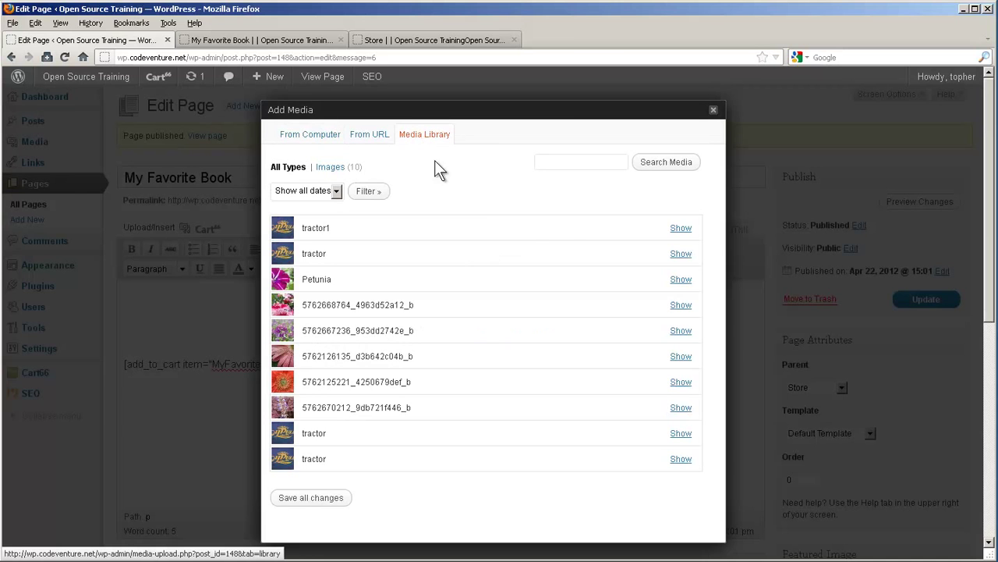
left_click(676, 281)
scroll(673, 280, "down", 5)
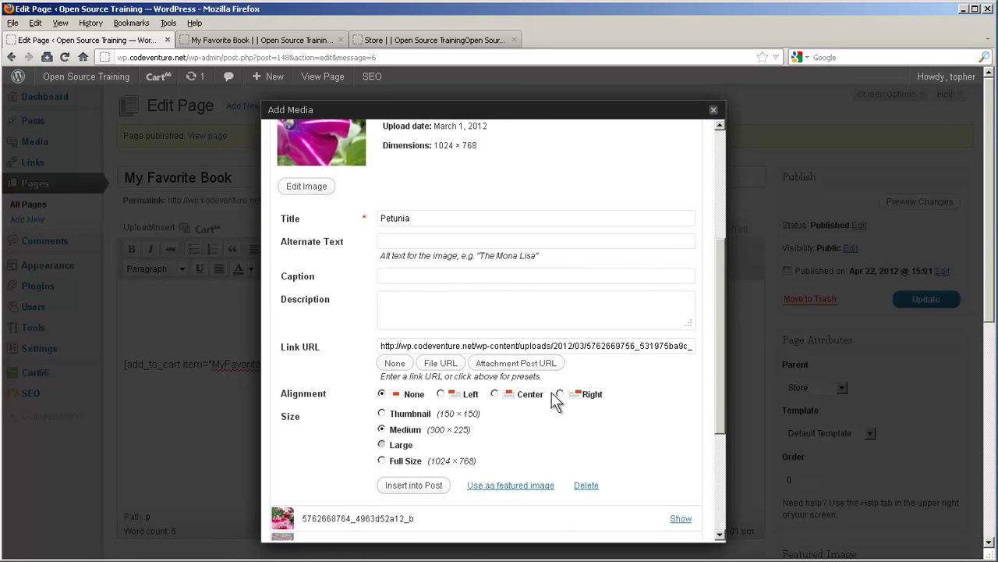
left_click(441, 393)
left_click(426, 487)
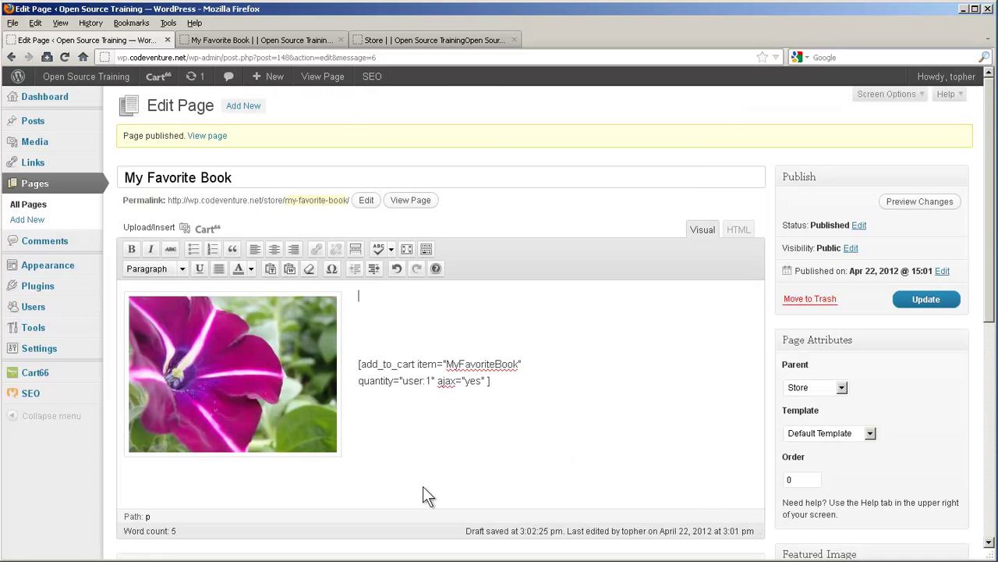
Step: Add the filler description from "Coesper erat" to "gemitus exgrabuere rathae." above the shortcode, and check the updated live page
type("Coesper erat: tune lubricilesz ultravia circum Urgebant gyros gimblculosque tophi; Moestenui visae borogovides ire meatu. Et profugi gemitus exgrabuere rathae.")
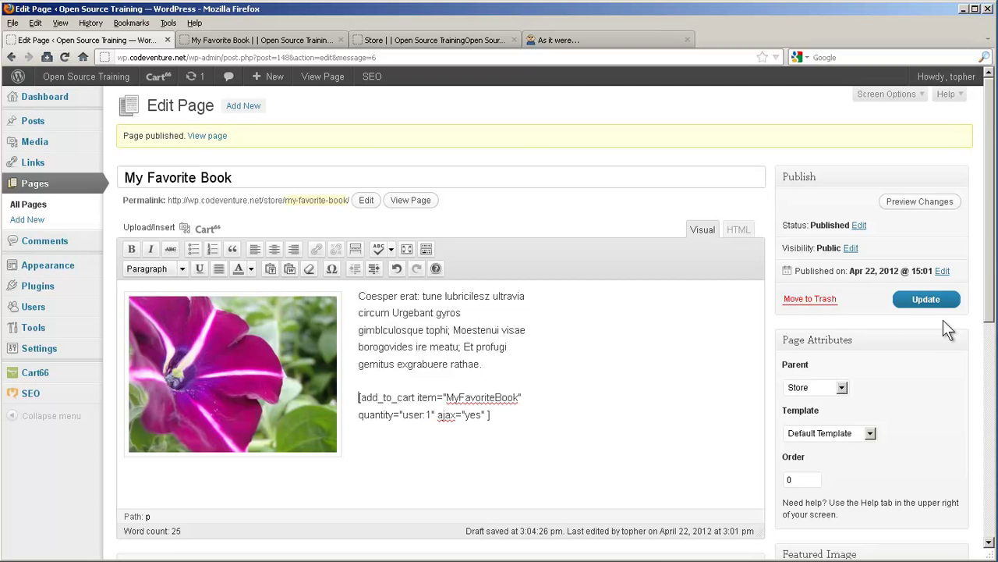
left_click(265, 43)
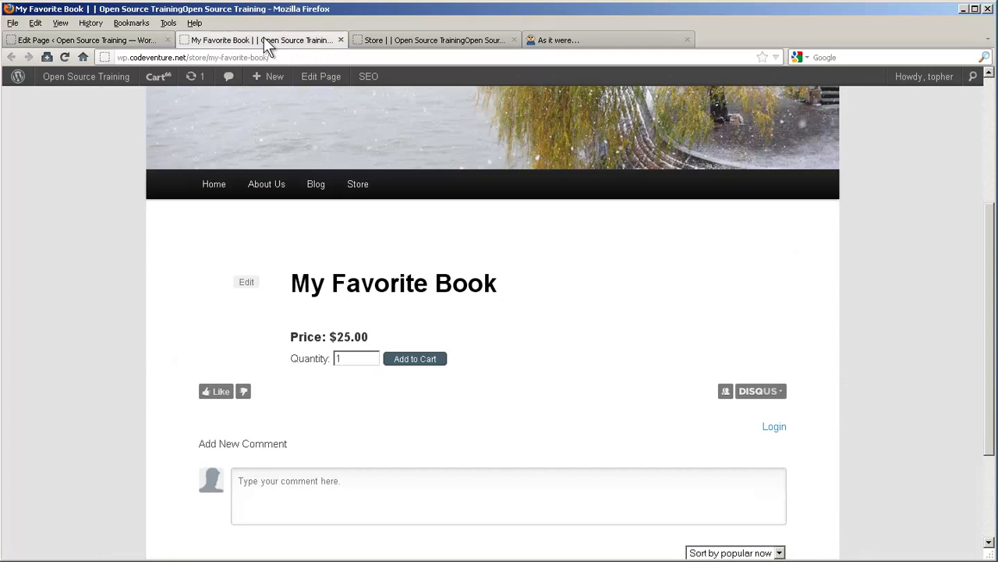
left_click(67, 55)
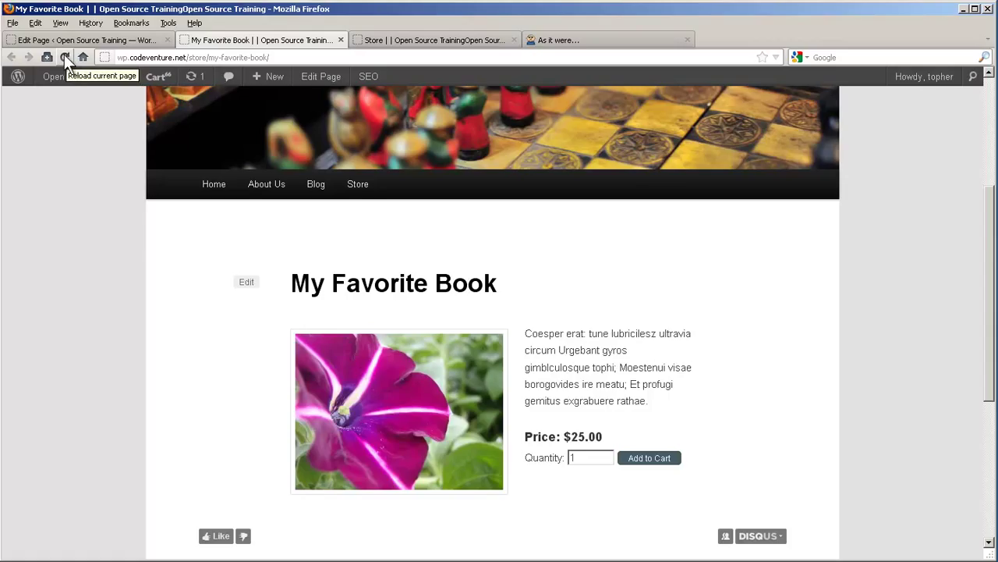
Step: Change the page's template to Sidebar Template, update the page and reload its live version
left_click(64, 42)
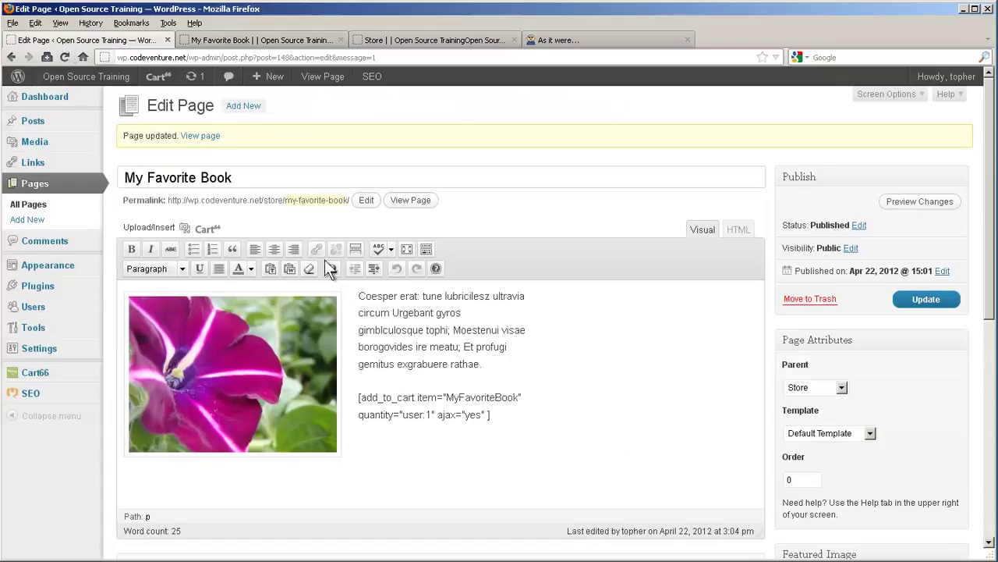
left_click(840, 432)
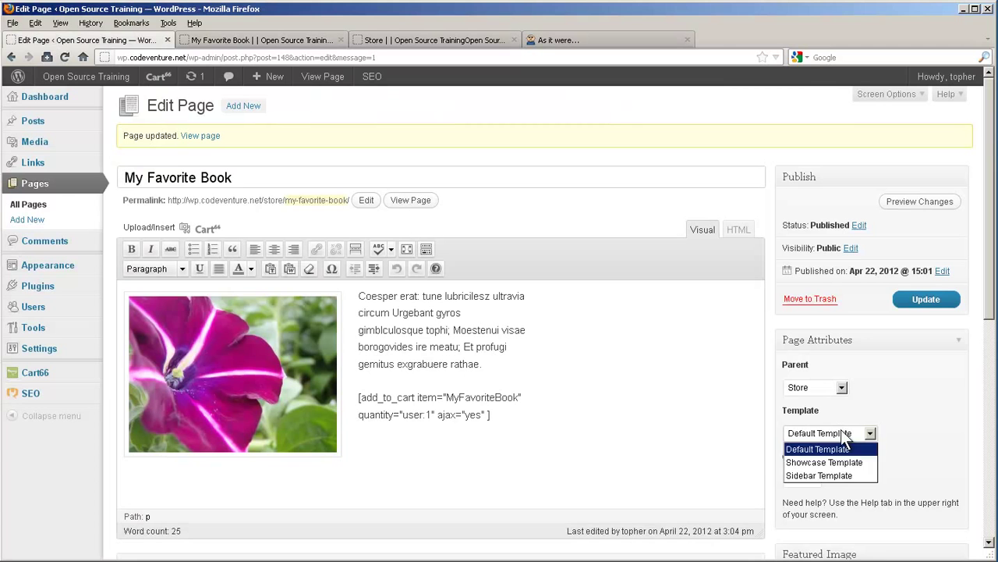
left_click(828, 476)
left_click(909, 300)
left_click(239, 40)
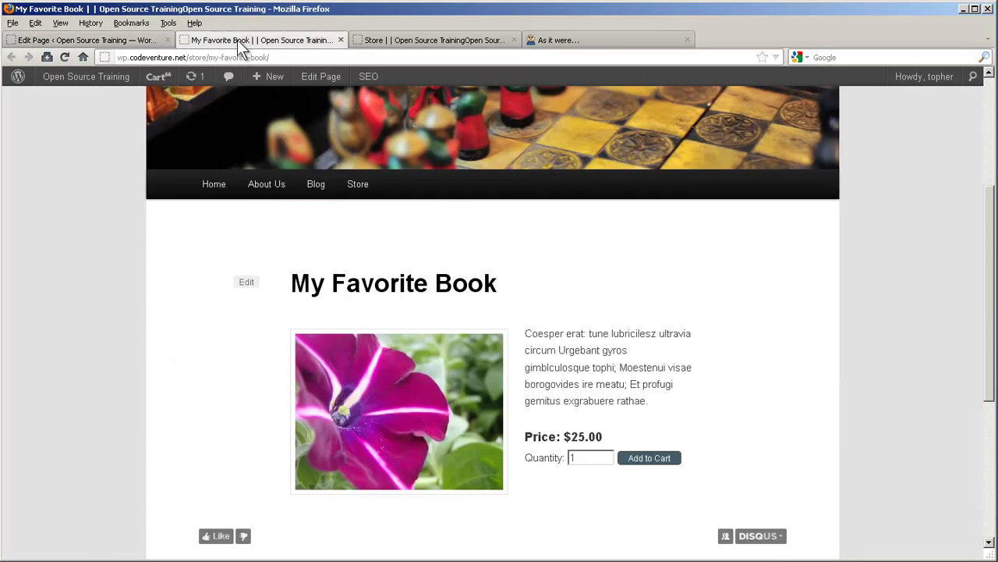
left_click(65, 56)
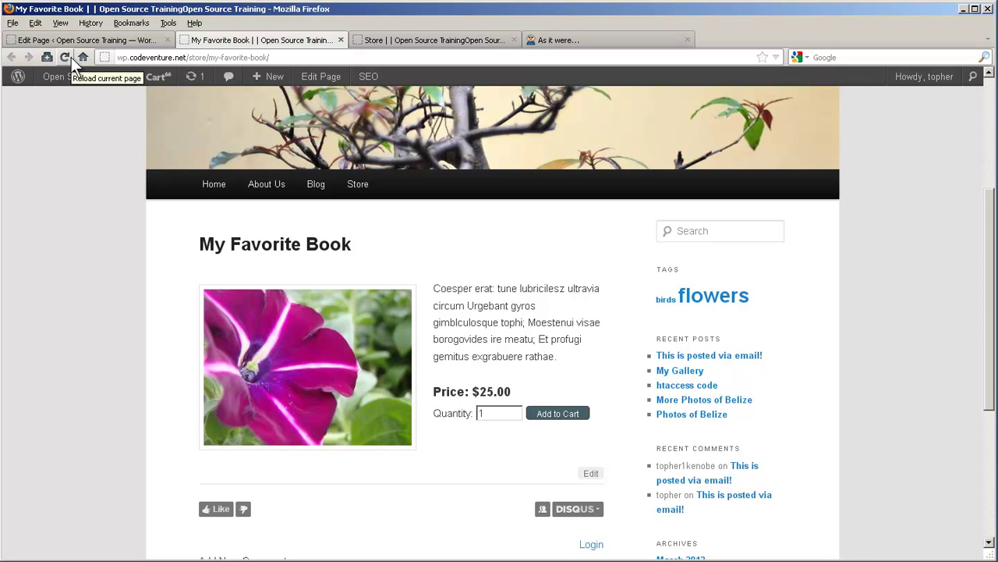
Step: Add the Cart66 Shopping Cart widget to the Main Sidebar below Search, title it "Shopping Cart" and save it
left_click(67, 40)
mouse_move(65, 265)
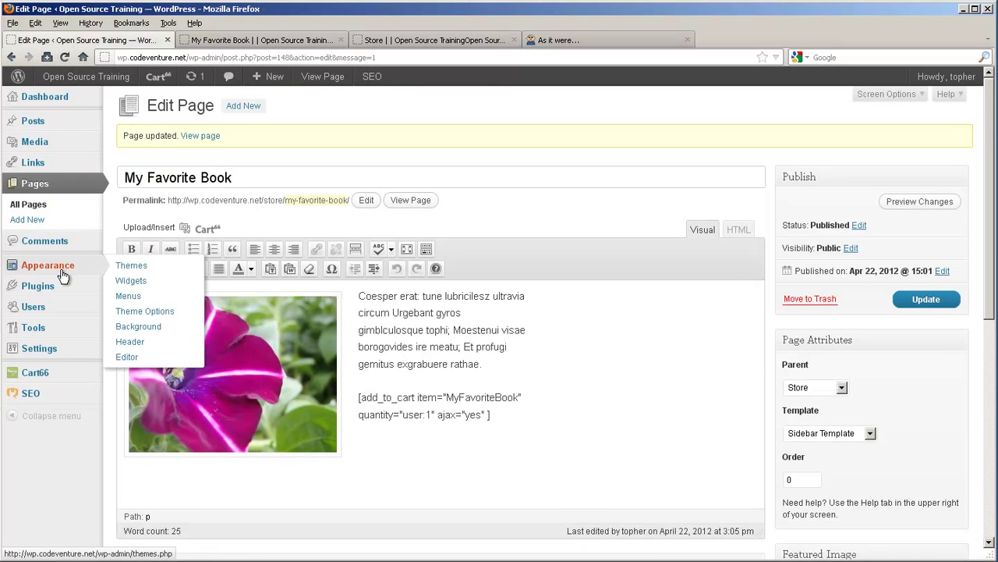
left_click(134, 283)
left_click_drag(865, 202, 445, 279)
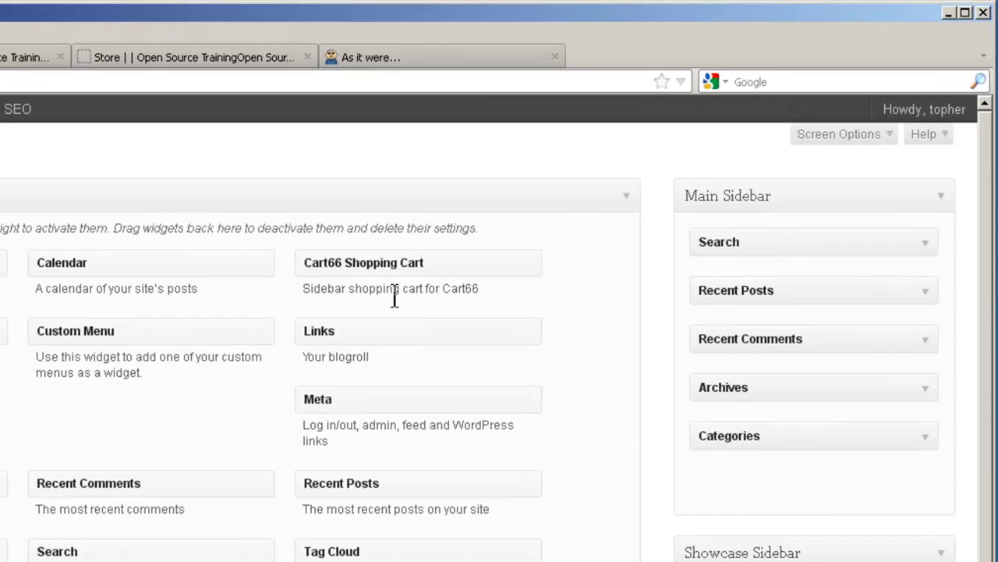
left_click_drag(390, 263, 775, 283)
left_click(742, 347)
type("Shopping Cart")
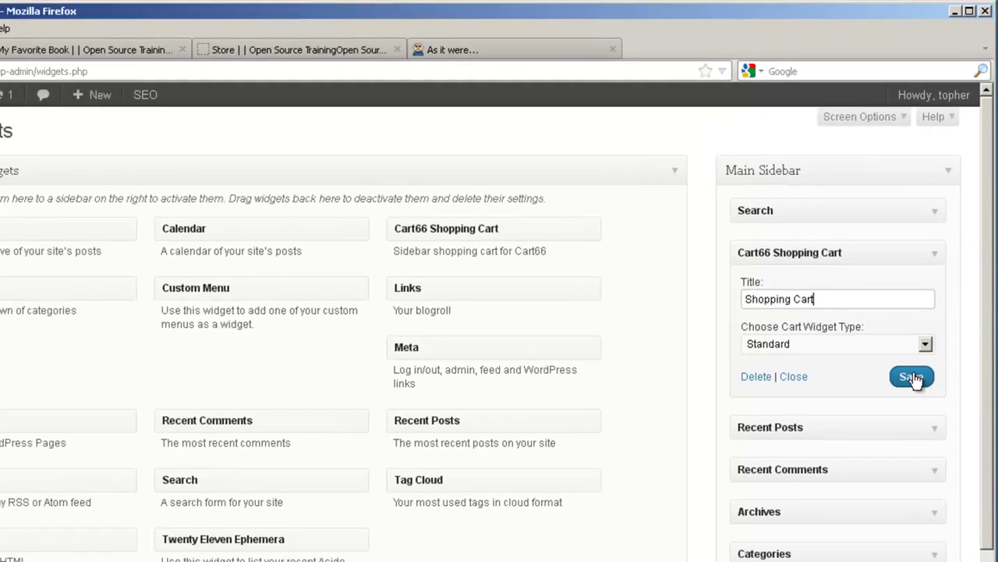
left_click(900, 433)
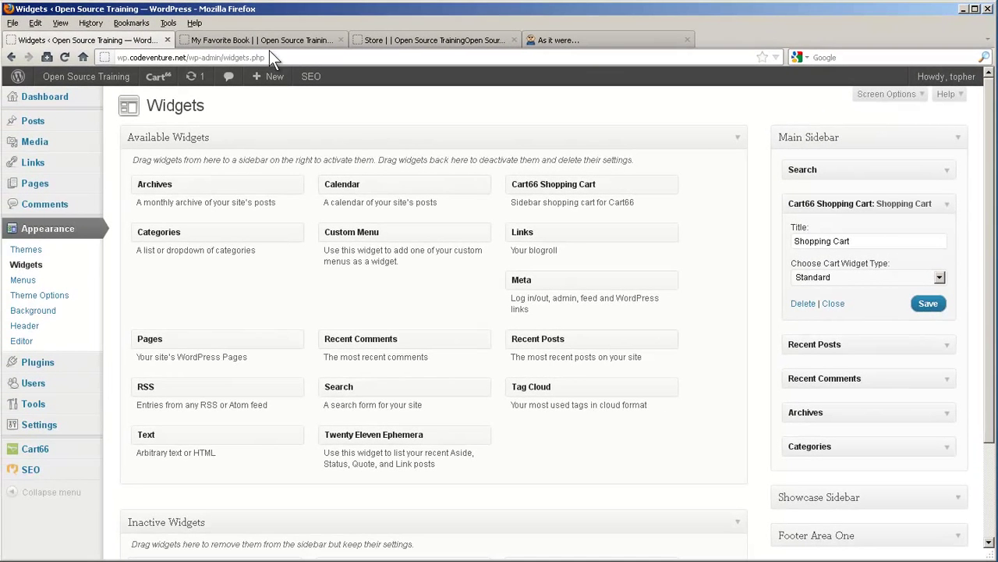
Step: Reload the live My Favorite Book page and add one copy of the book to the cart
left_click(265, 45)
left_click(65, 57)
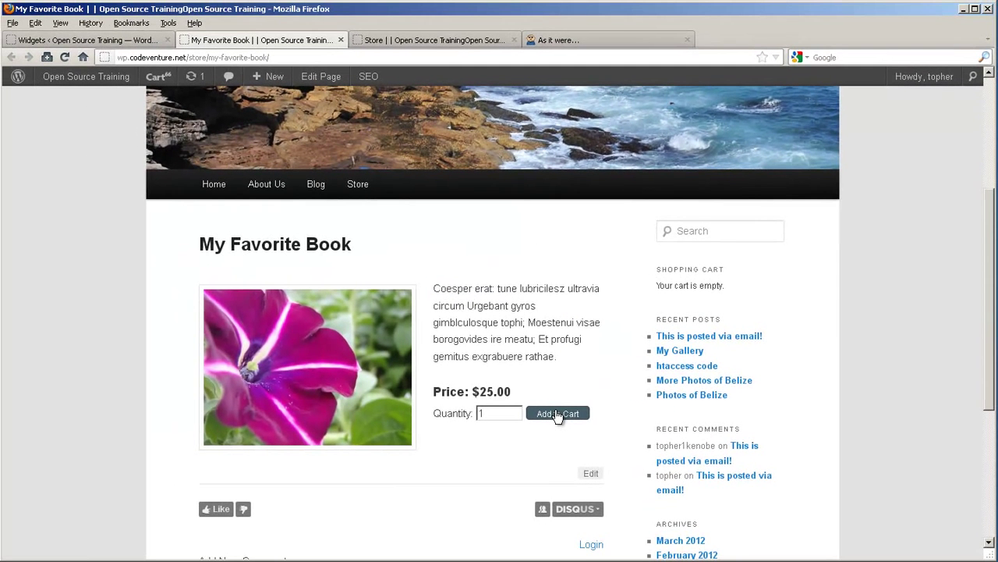
left_click(557, 414)
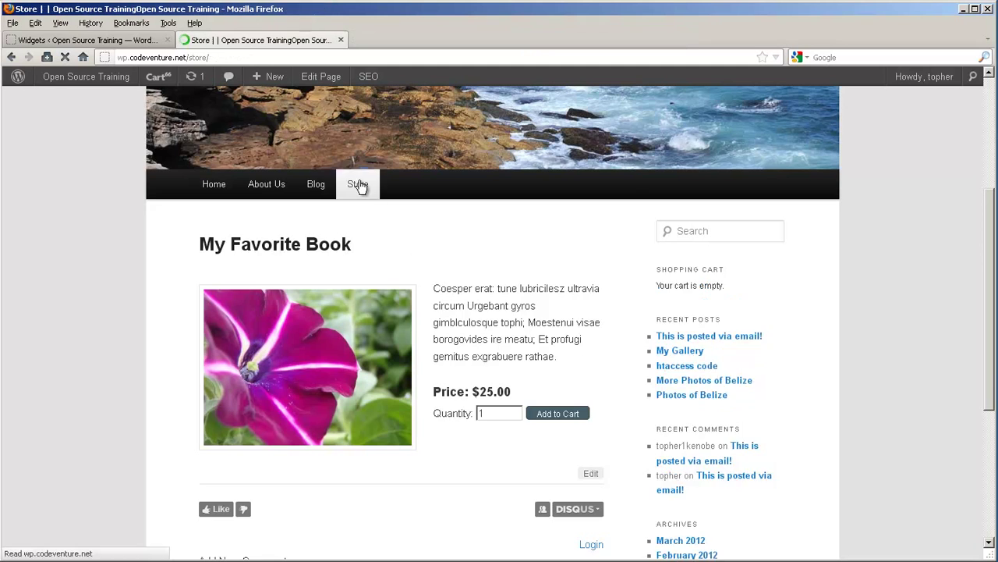
Step: After viewing the live Store page, open that page for editing and set its template to Sidebar Template
left_click(360, 185)
scroll(360, 184, "down", 2)
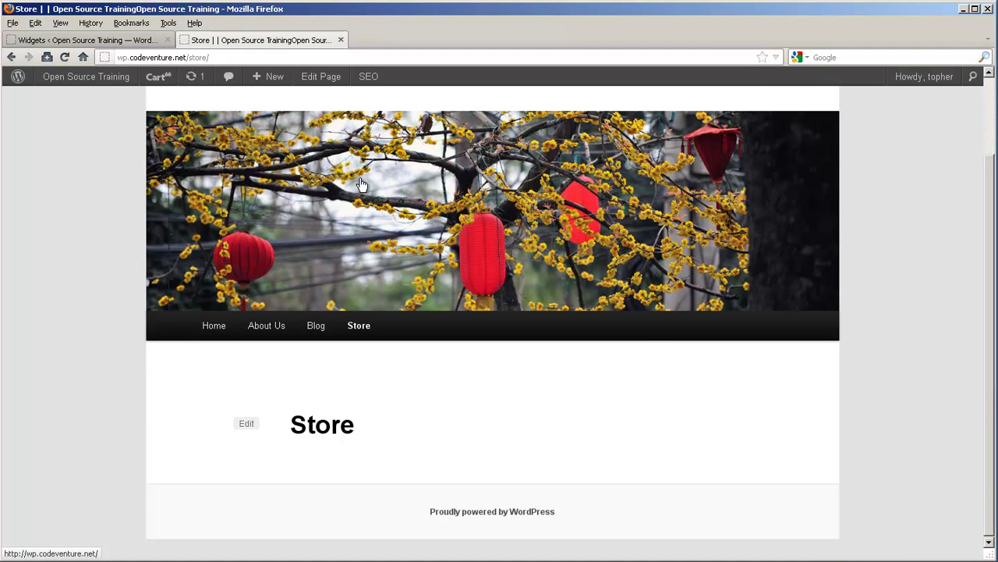
left_click(86, 39)
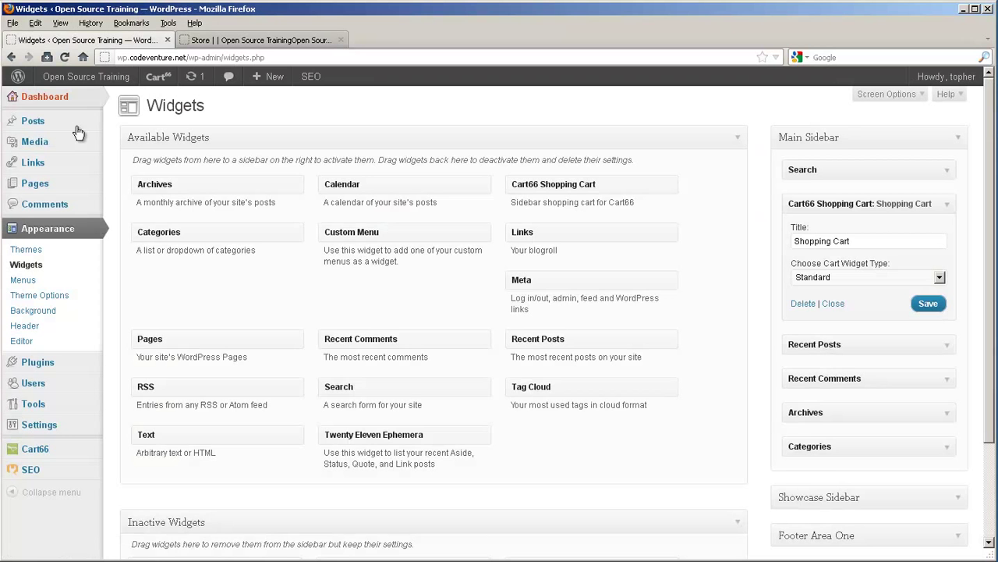
mouse_move(75, 190)
left_click(139, 185)
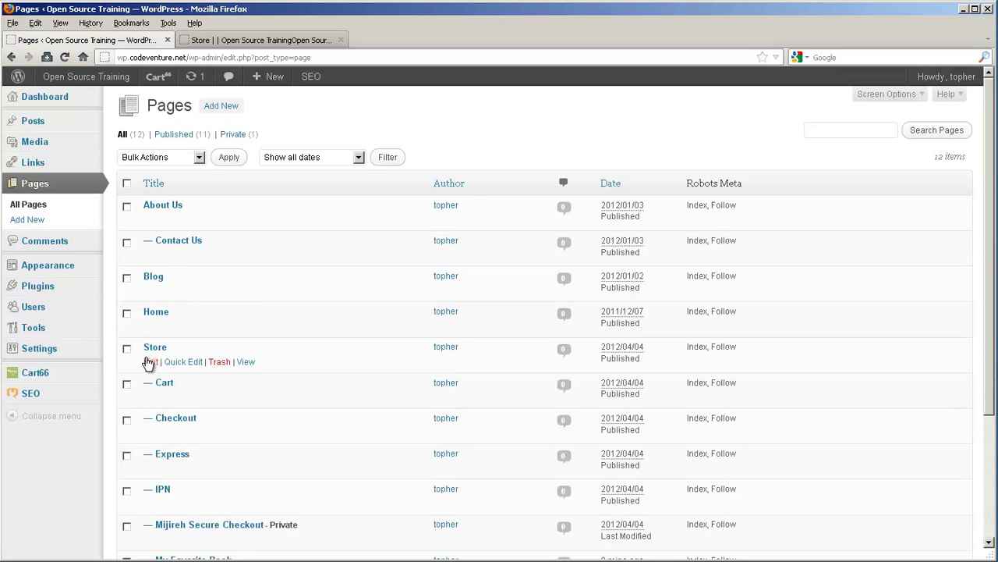
left_click(147, 360)
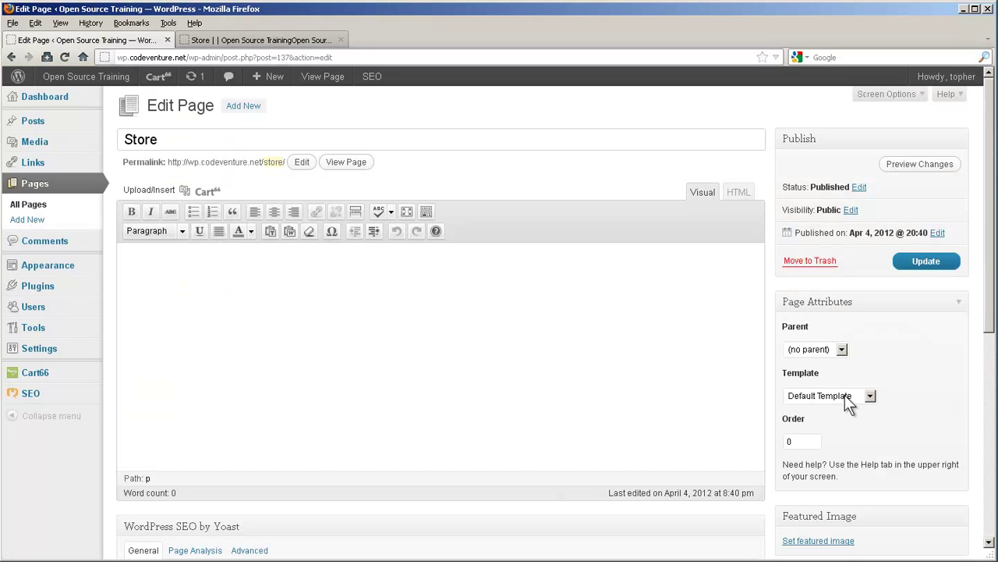
left_click(846, 393)
left_click(848, 433)
Step: Insert the Petunia image from the Media Library into the Store page body as a left-aligned thumbnail
left_click(260, 294)
left_click(185, 189)
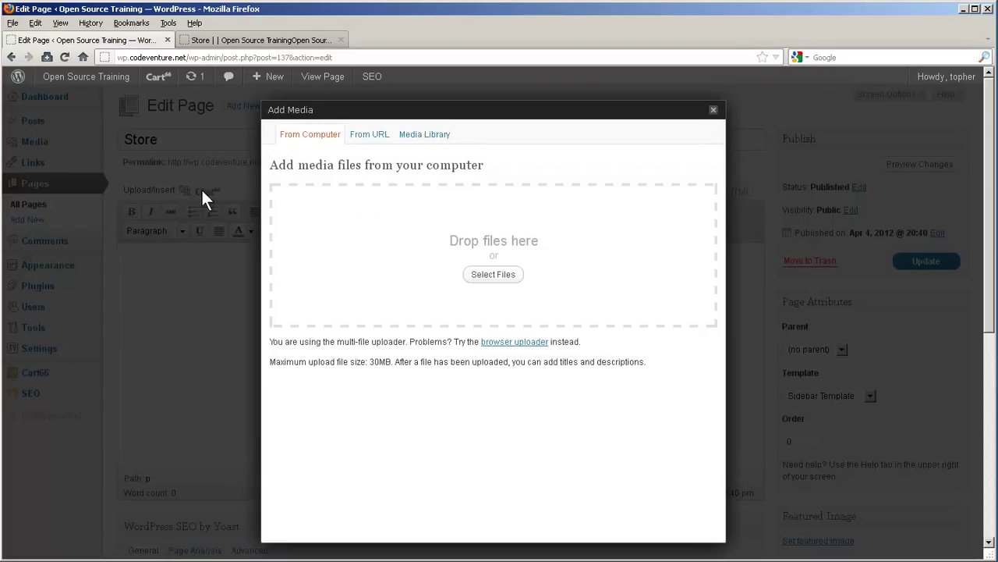
left_click(427, 134)
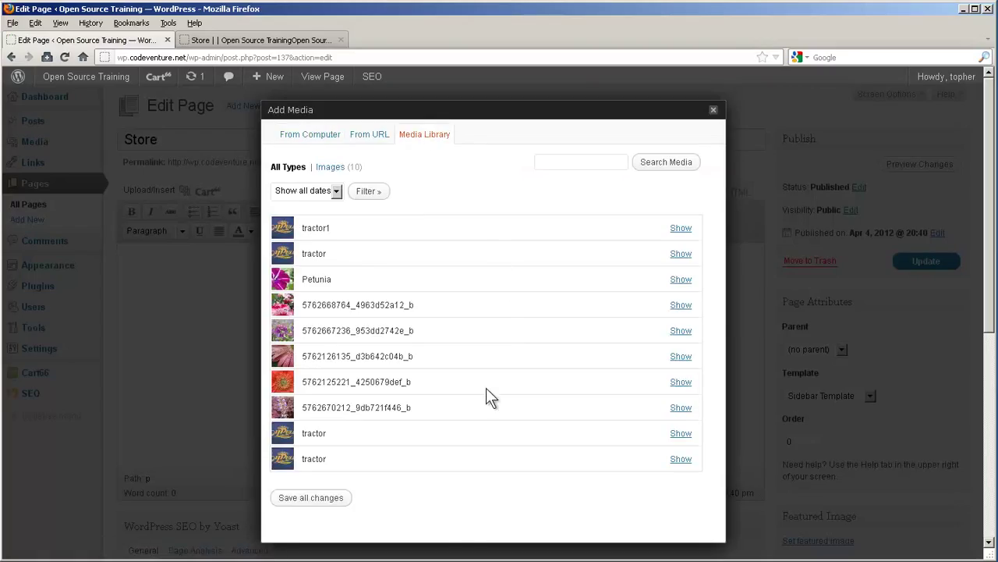
left_click(681, 279)
scroll(682, 282, "down", 3)
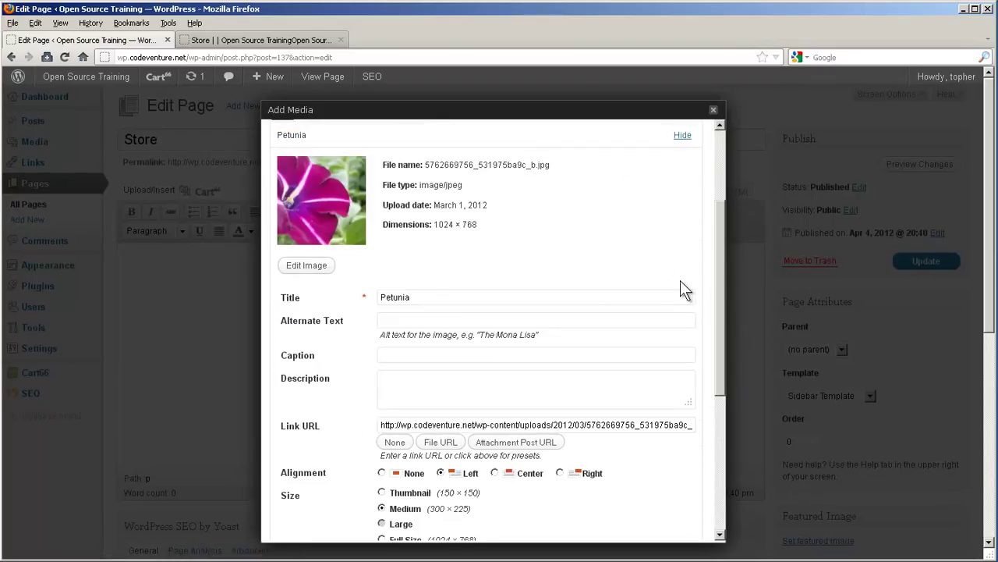
left_click(382, 492)
scroll(452, 475, "down", 4)
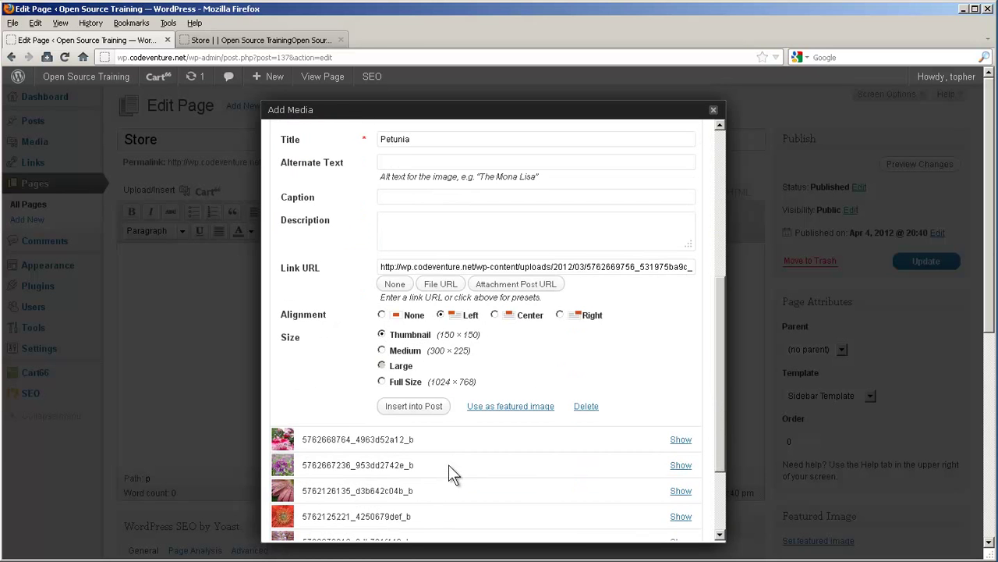
left_click(414, 407)
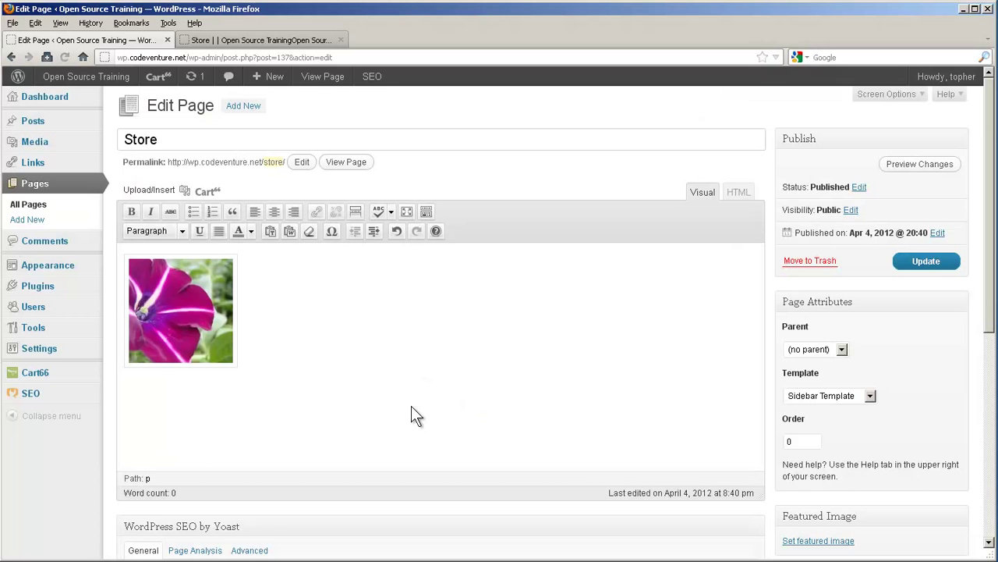
Step: Add the bold title "My Favorite Book" beside the petunia image, with that product's Cart66 add-to-cart shortcode below it
type("My Favorite Book")
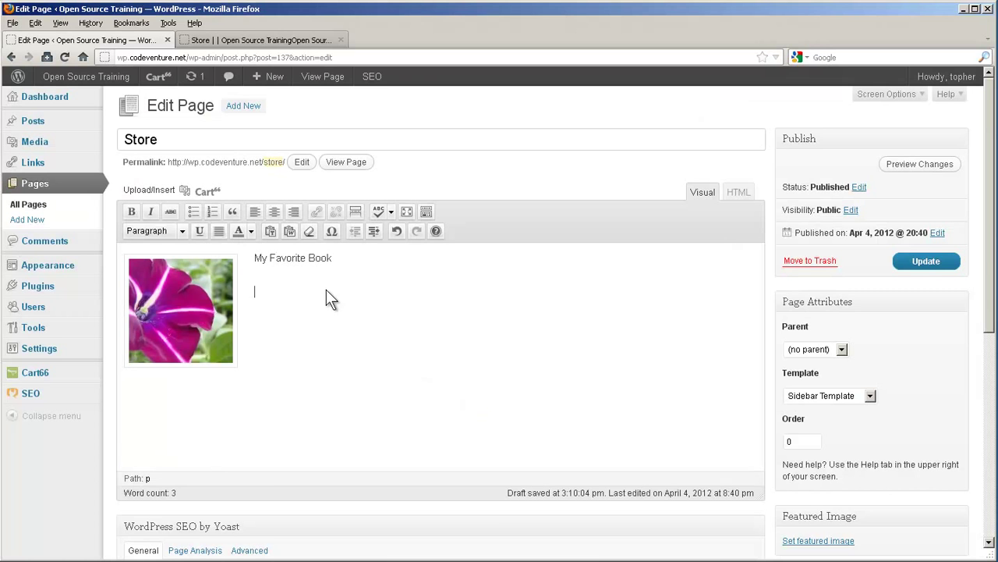
left_click(209, 190)
left_click(377, 287)
left_click(460, 416)
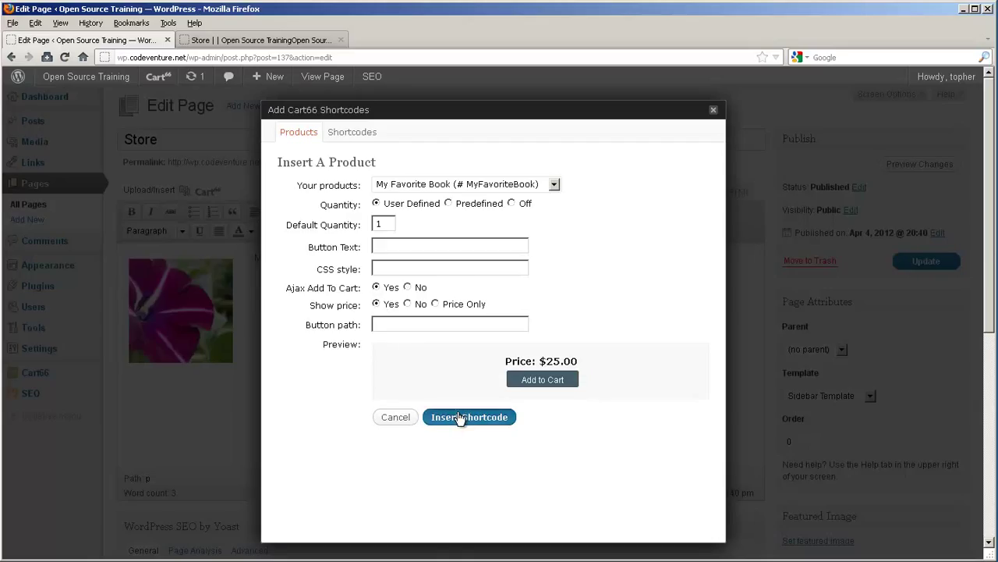
left_click_drag(341, 258, 249, 258)
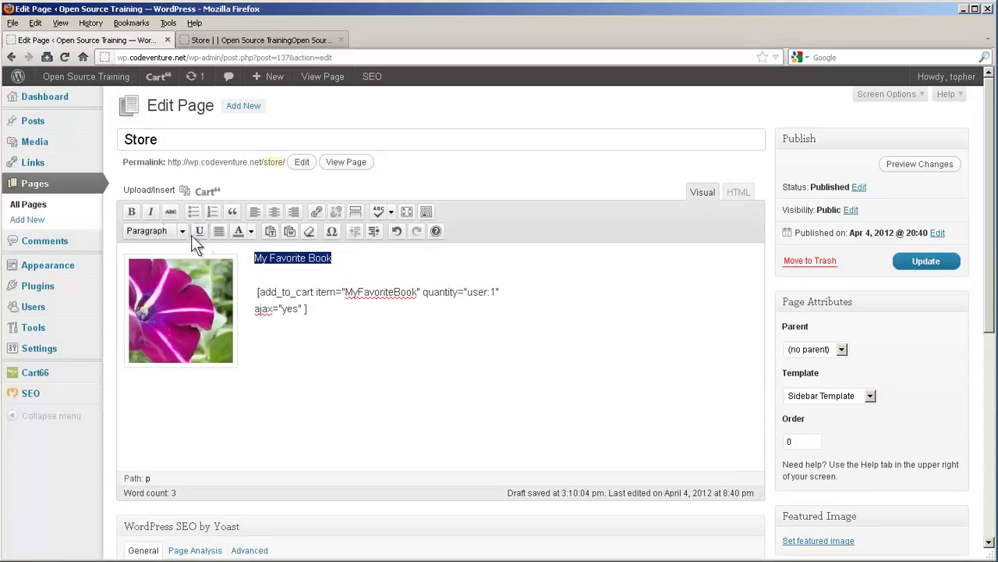
left_click(133, 211)
left_click(341, 348)
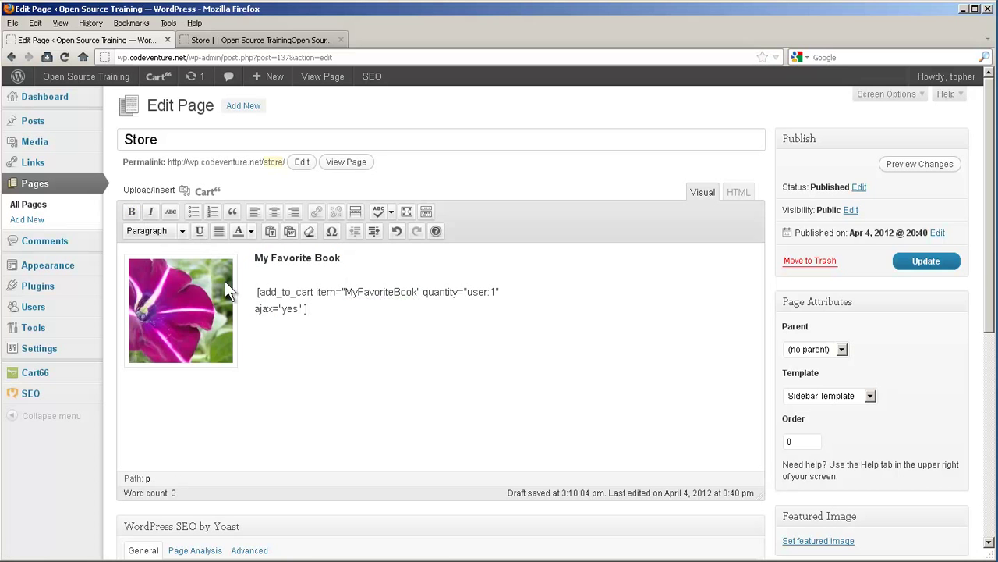
Step: Insert the tractor1 image from the Media Library below the book entry at Thumbnail size
left_click(185, 190)
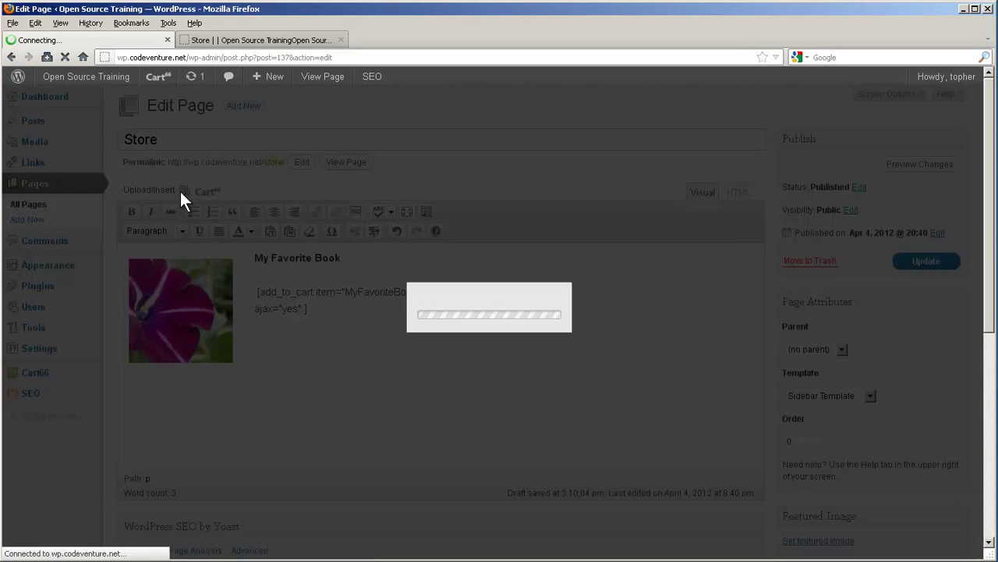
left_click(416, 135)
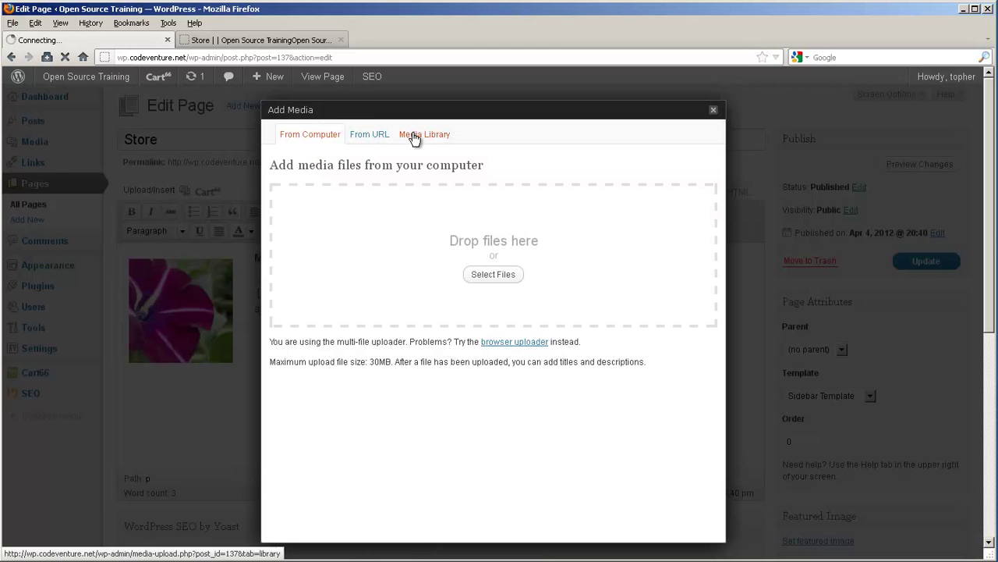
left_click(681, 228)
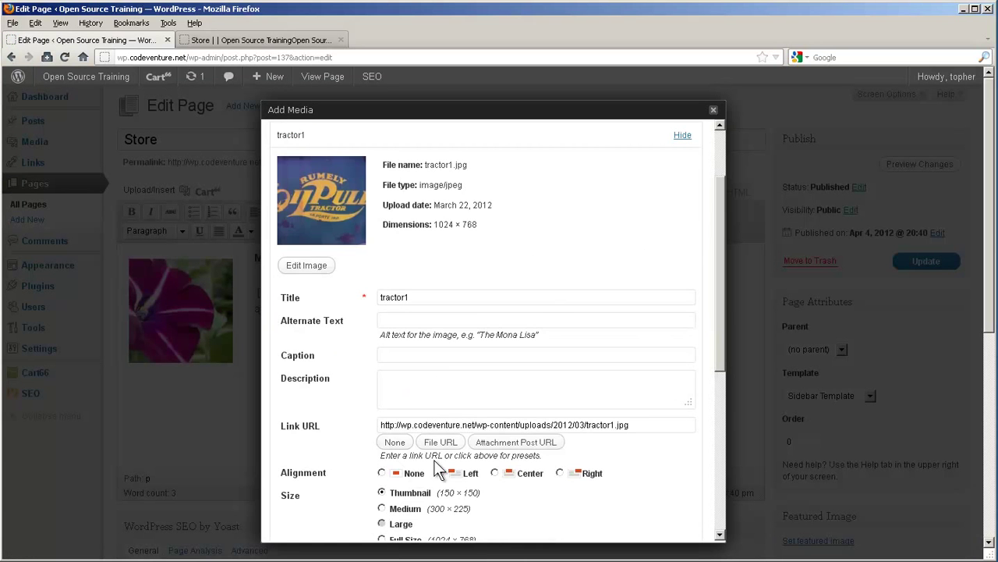
scroll(436, 452, "down", 3)
left_click(409, 407)
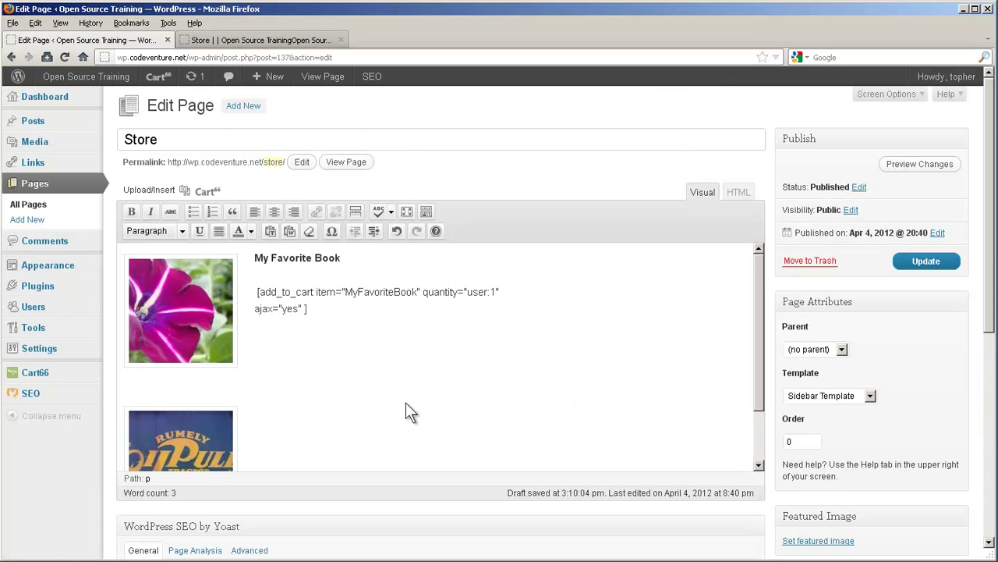
Step: Add the bold title "Topher's Number 1 Hits!" beside the tractor image, with the tophers_cd add-to-cart shortcode below it
type("Topher's Number 1 Hits!")
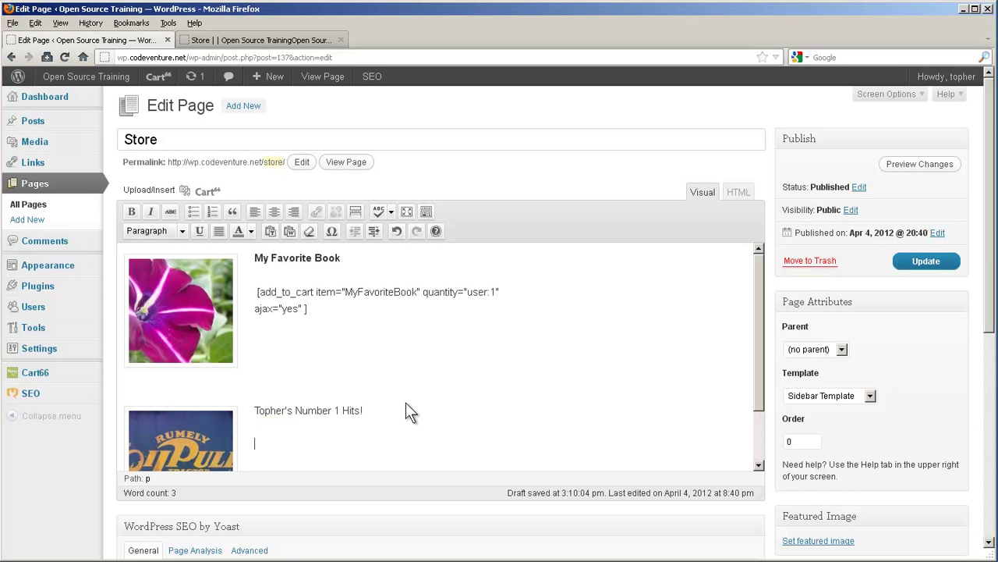
scroll(404, 403, "down", 2)
left_click(200, 189)
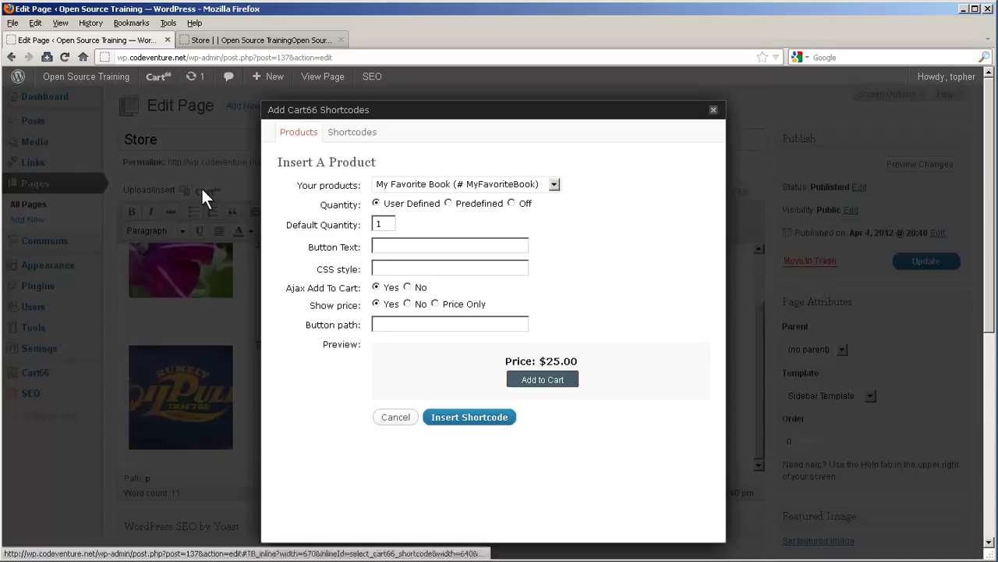
left_click(481, 184)
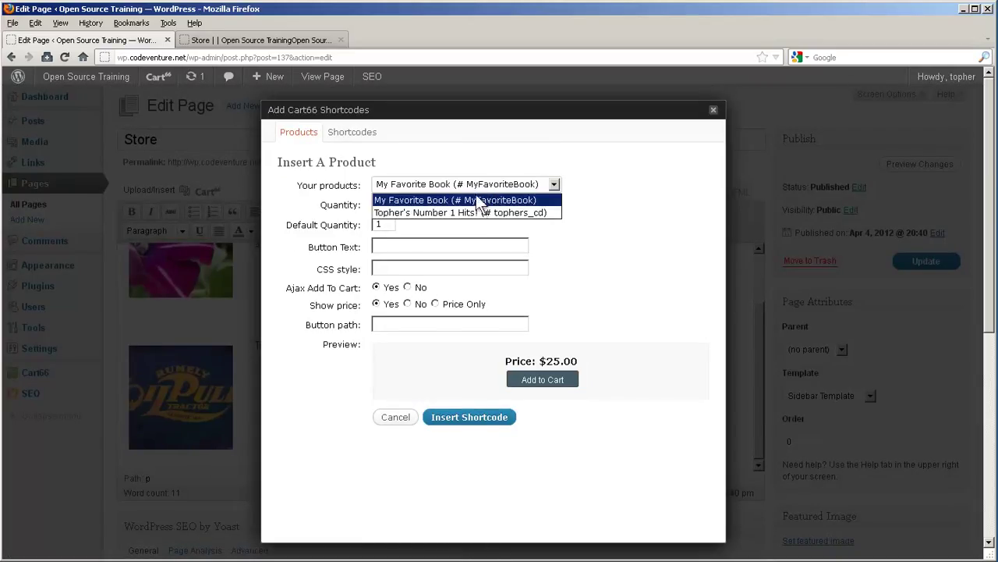
left_click(474, 212)
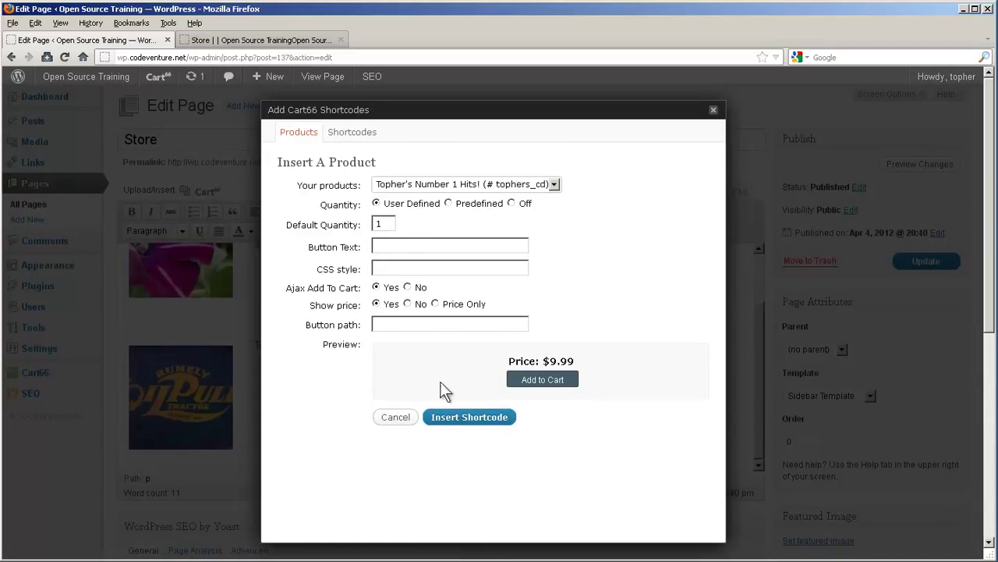
left_click(457, 418)
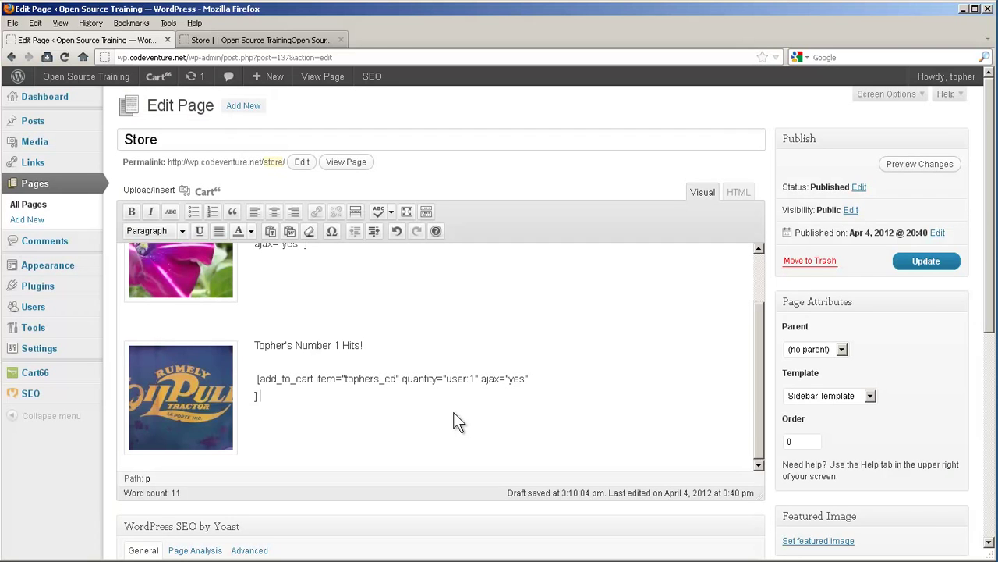
left_click_drag(368, 349, 254, 346)
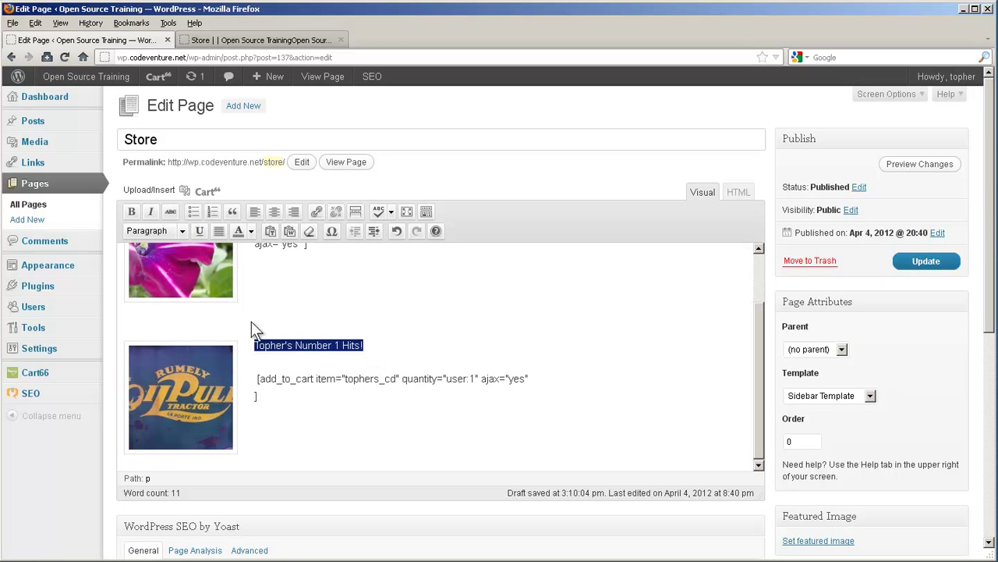
left_click(131, 211)
Step: Update the Store page and reload its live version to check both product entries
scroll(614, 342, "up", 1)
scroll(615, 342, "down", 1)
left_click(909, 263)
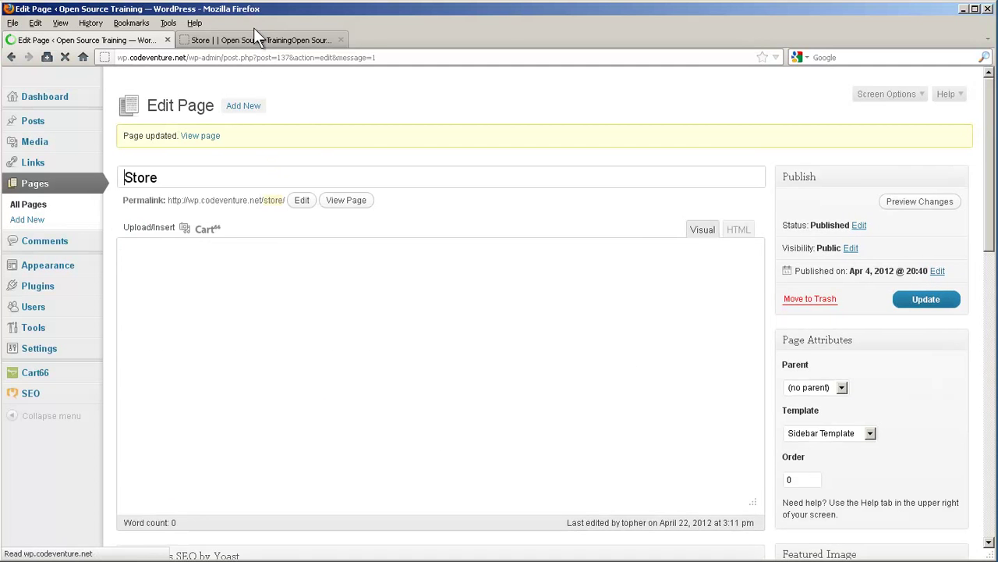
left_click(258, 40)
left_click(65, 57)
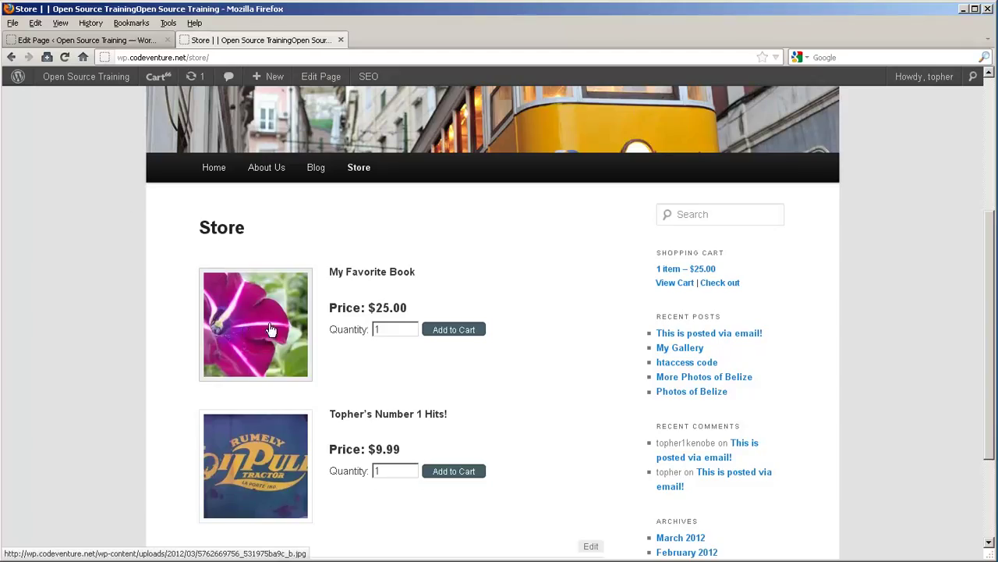
Step: In the Store page editor, change the petunia image's link to the existing My Favorite Book page
left_click(115, 36)
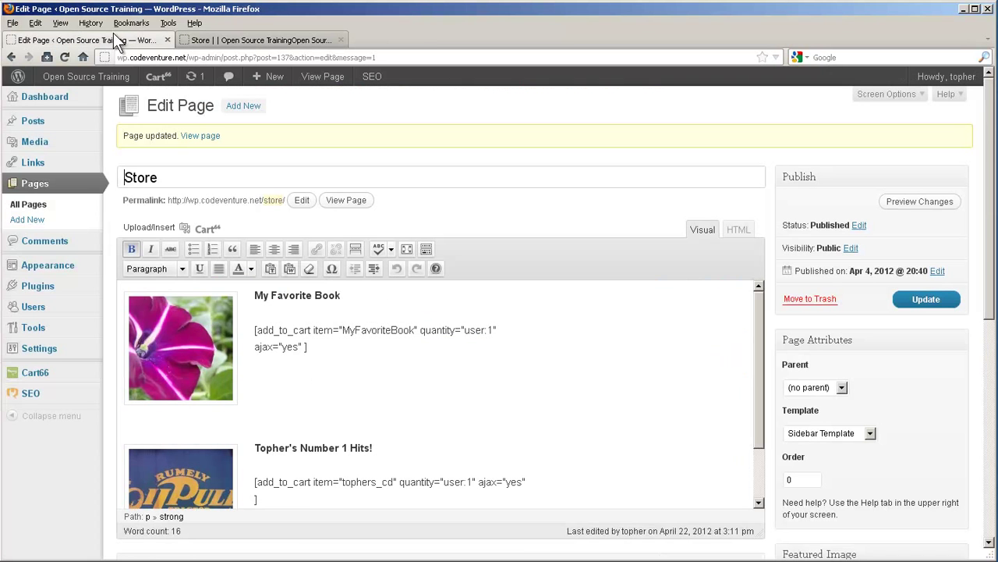
left_click(166, 339)
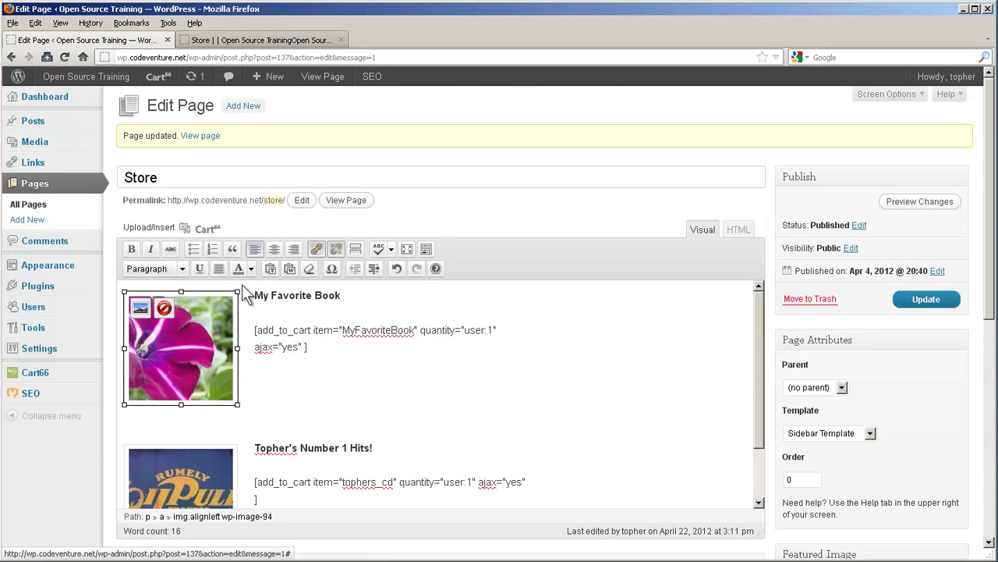
left_click(312, 248)
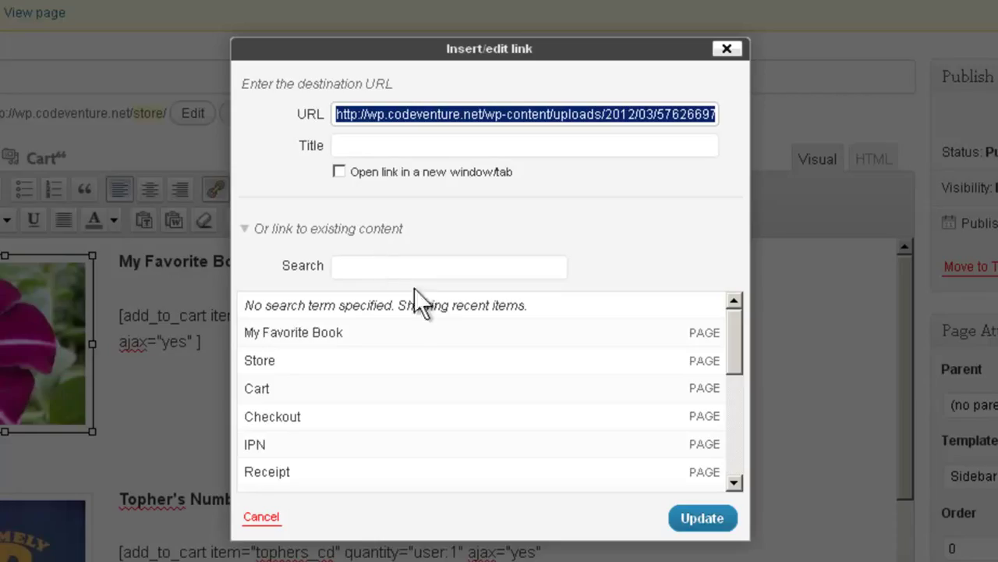
left_click(425, 337)
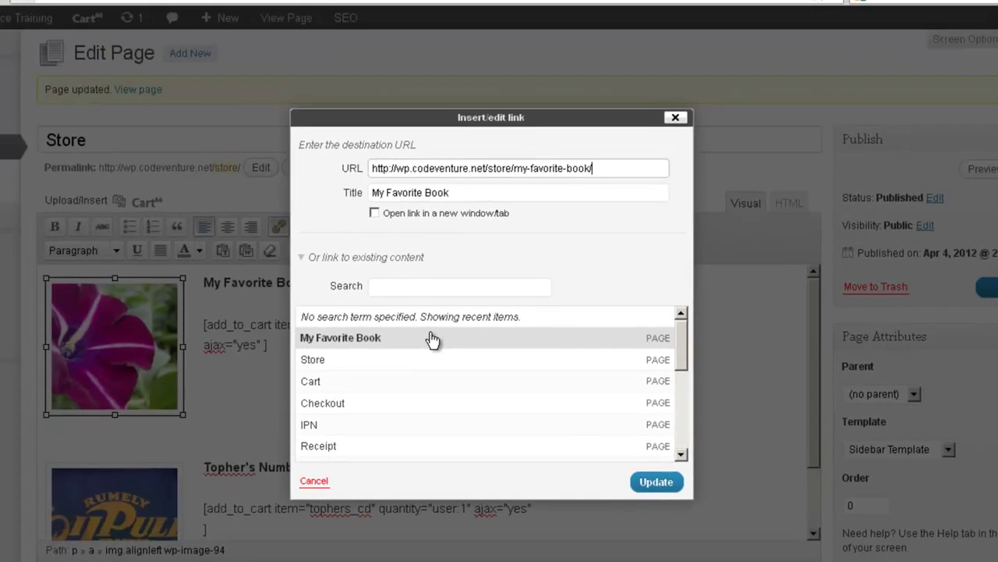
left_click(629, 460)
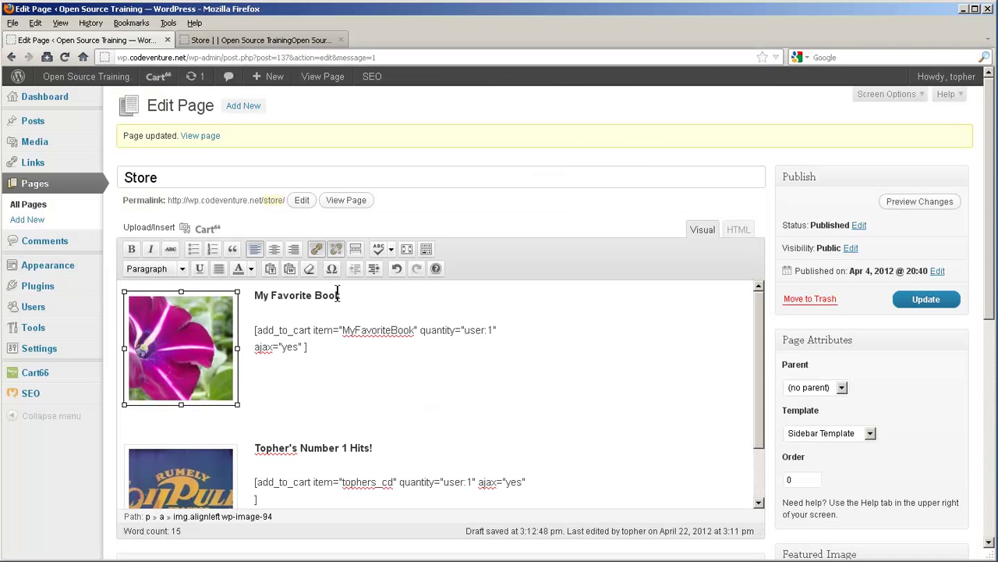
Step: Link the "My Favorite Book" title text to the existing My Favorite Book page
left_click_drag(341, 297, 254, 290)
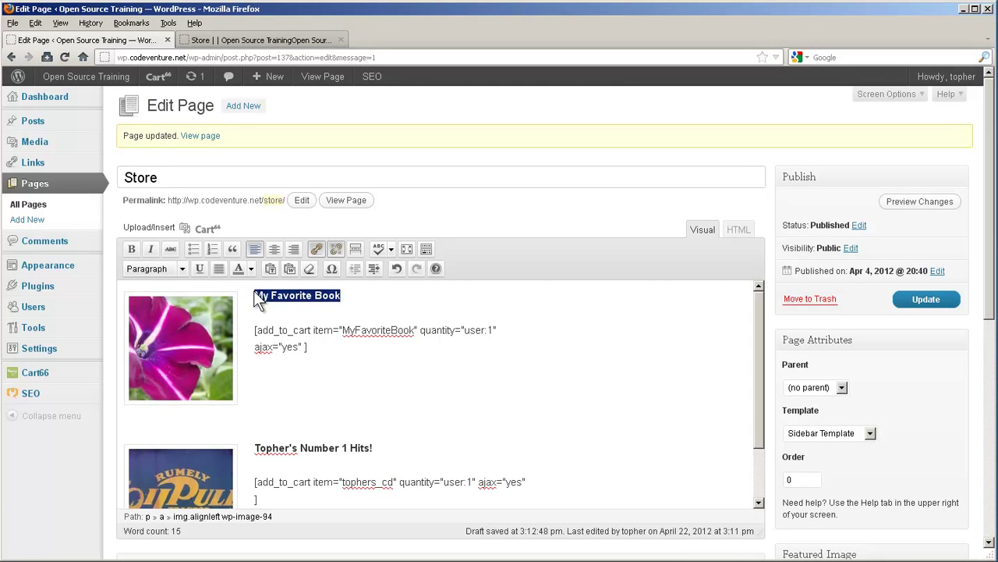
left_click(315, 249)
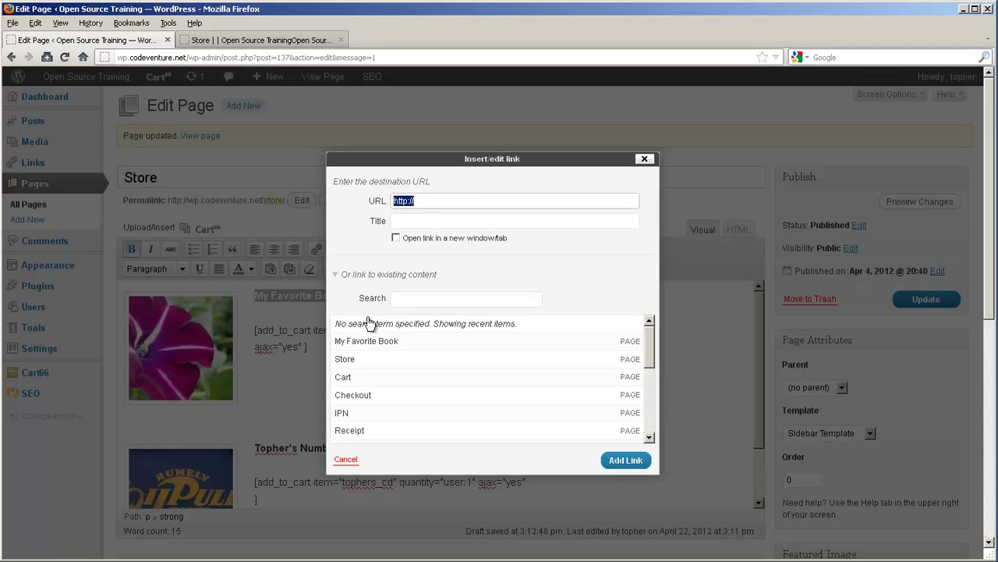
left_click(368, 341)
left_click(615, 460)
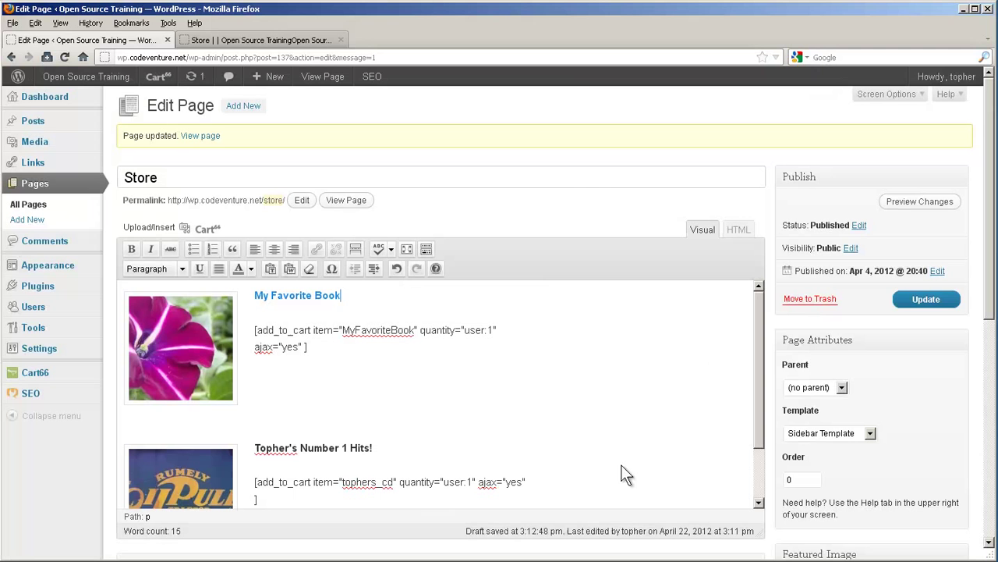
Step: Update the Store page with its new product links and reload the live Store page
left_click(910, 300)
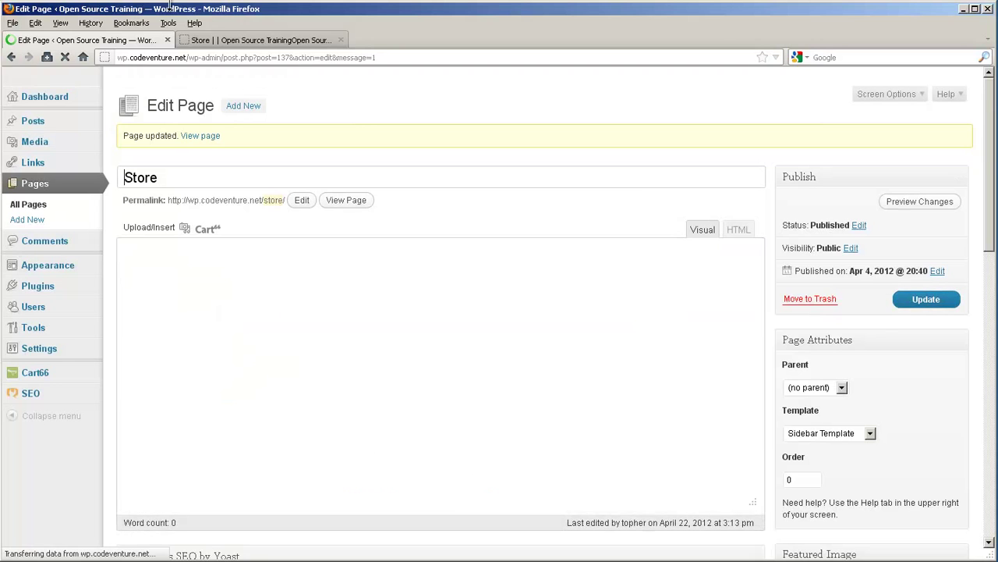
left_click(219, 39)
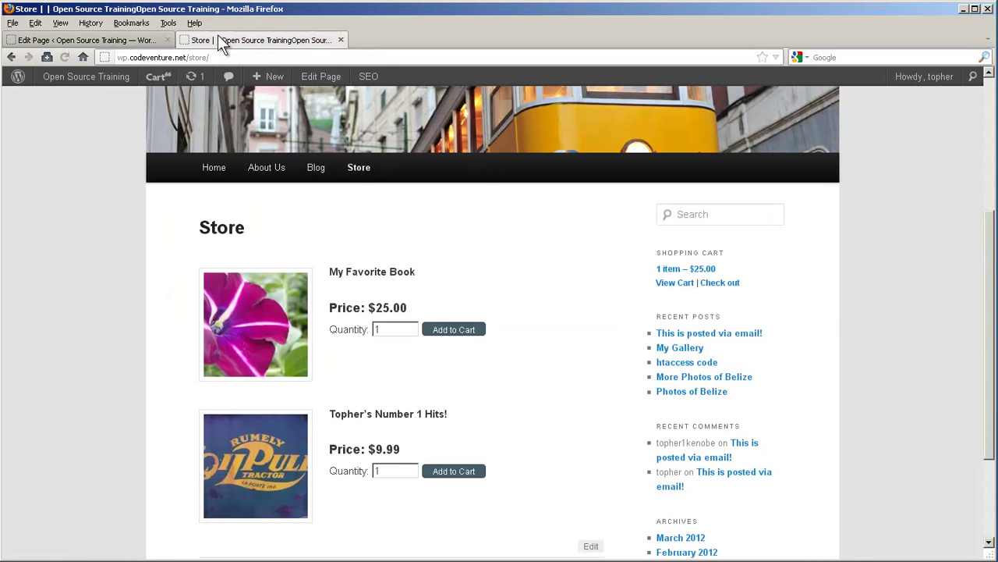
left_click(65, 57)
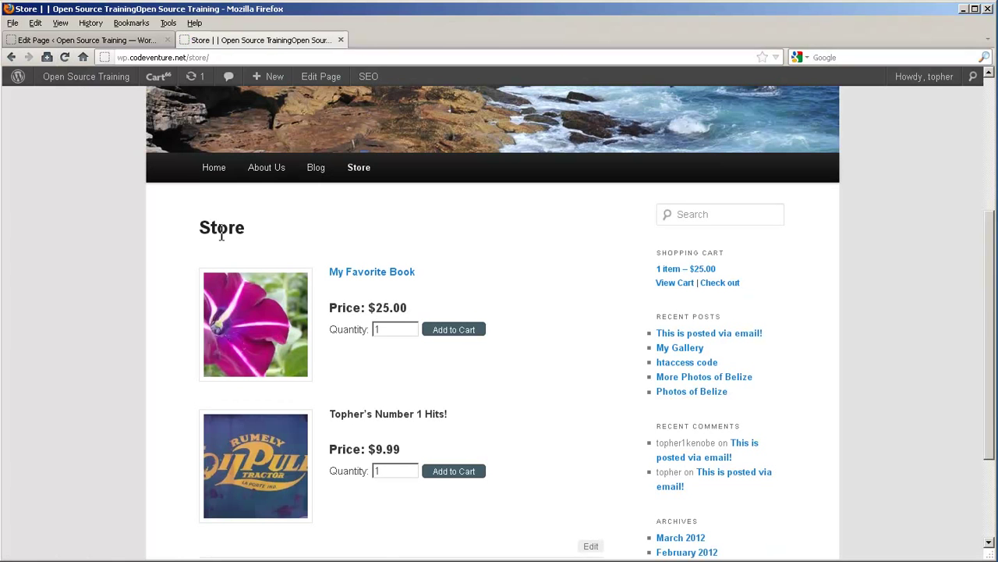
Step: Test the My Favorite Book title link and the petunia image link on the live Store page, returning to the Store page after each
left_click(372, 272)
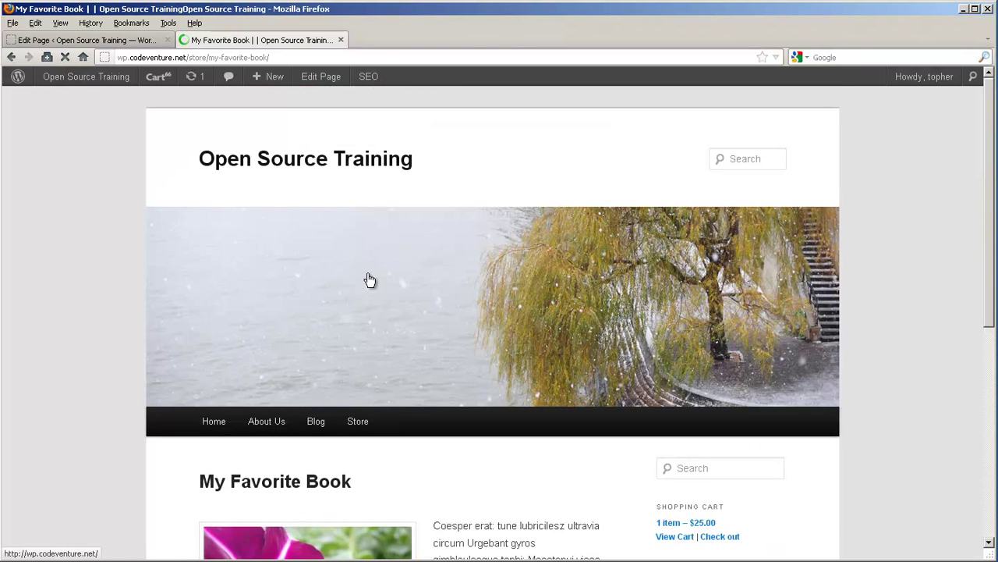
scroll(368, 279, "down", 2)
scroll(368, 279, "down", 3)
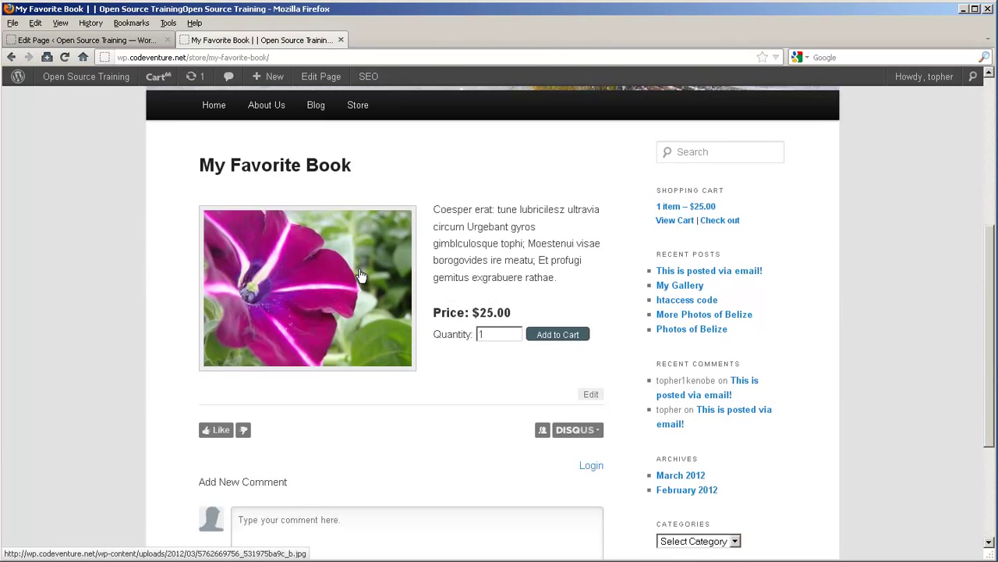
left_click(11, 56)
left_click(268, 330)
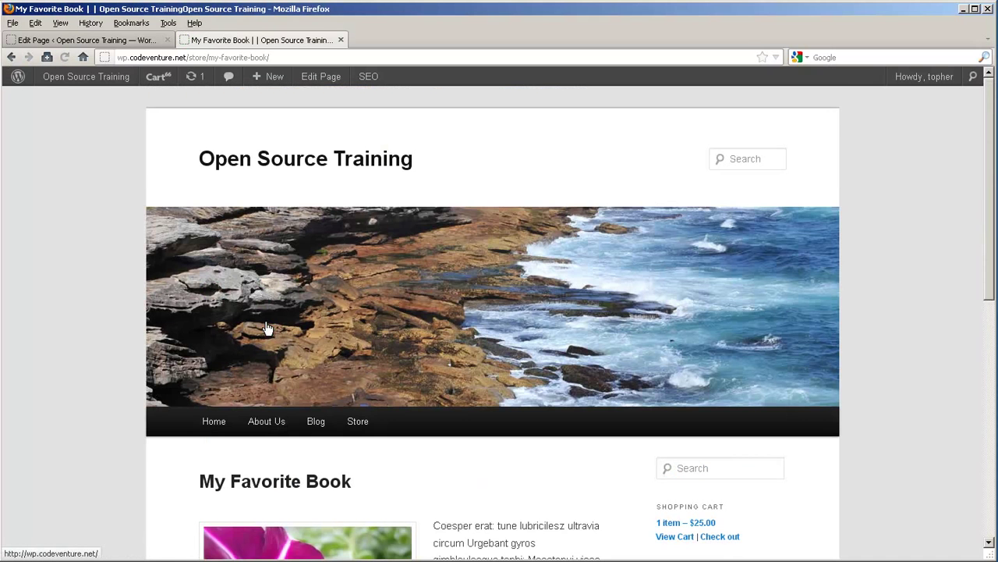
scroll(268, 328, "down", 3)
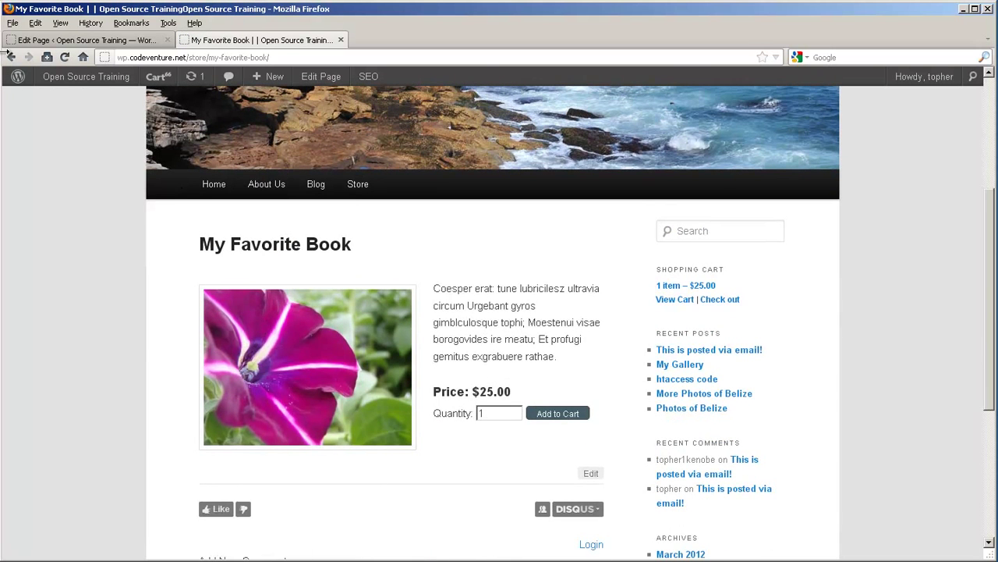
left_click(11, 57)
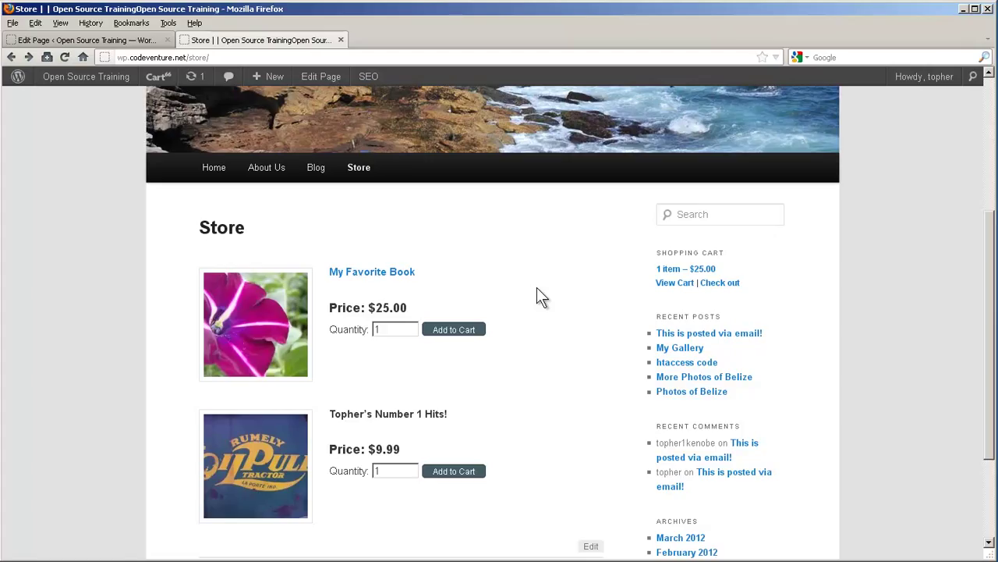
Step: View the shopping cart and proceed to checkout to examine the order summary and shipping address form
left_click(679, 283)
scroll(686, 292, "down", 1)
scroll(684, 292, "down", 3)
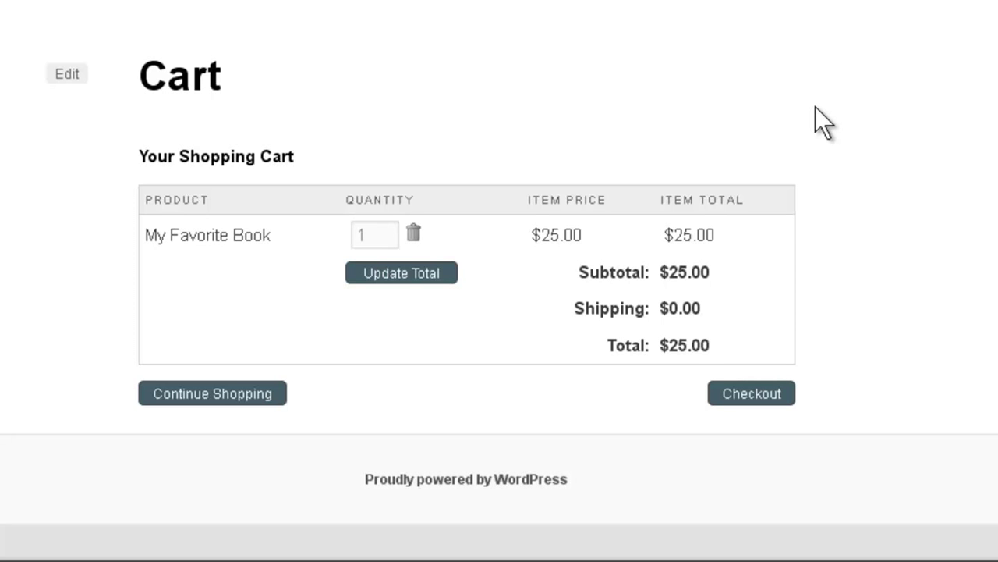
left_click(741, 395)
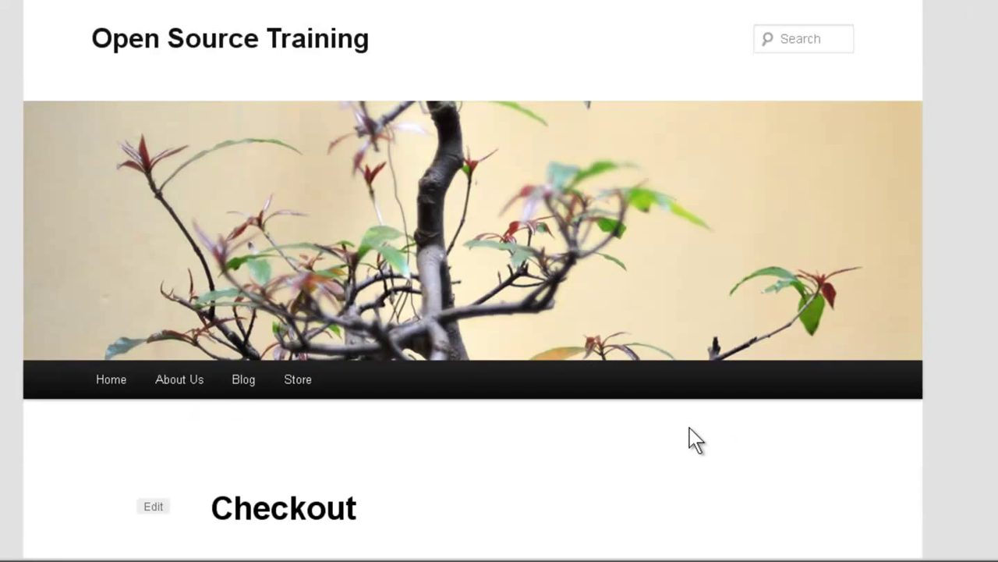
scroll(689, 429, "down", 6)
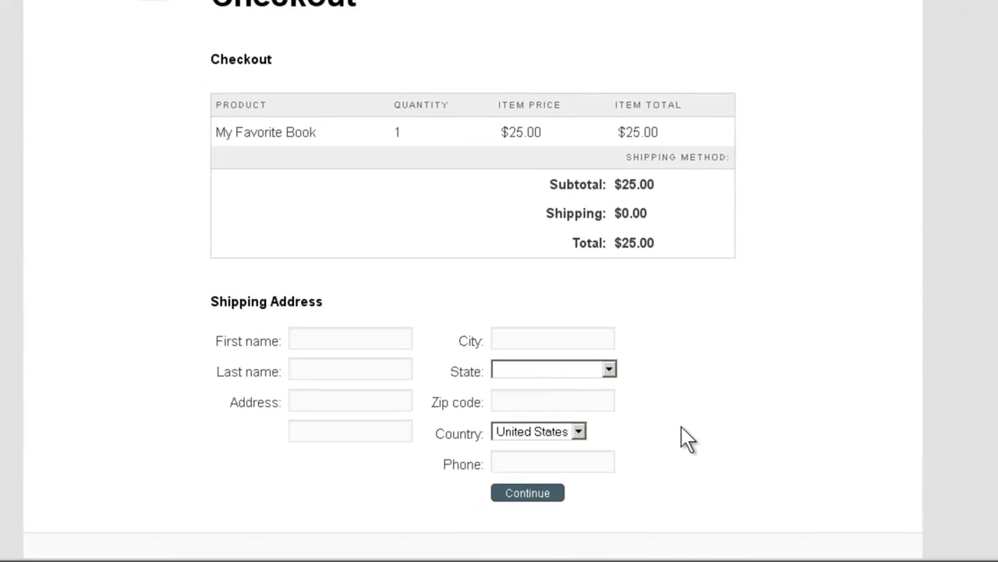
scroll(688, 439, "down", 1)
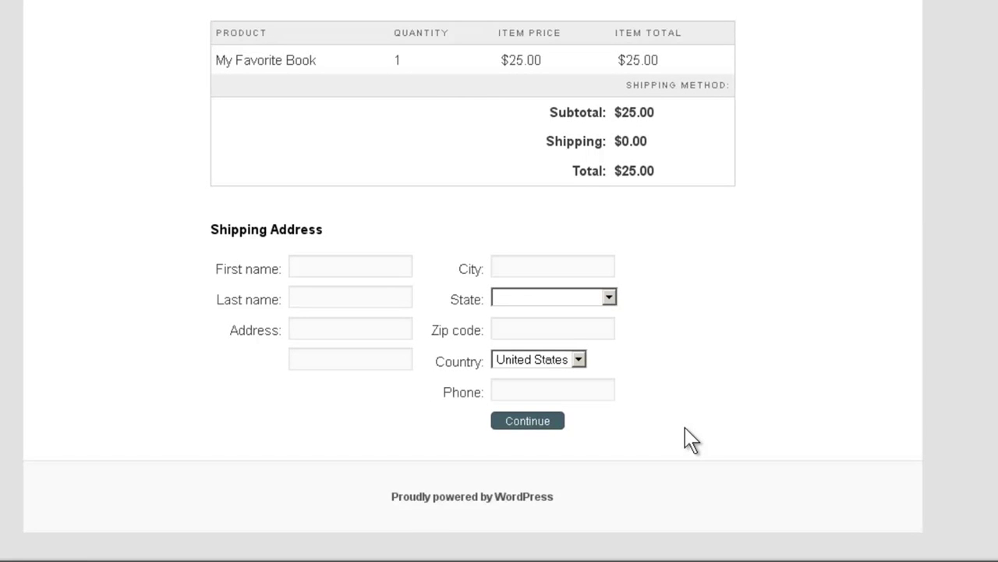